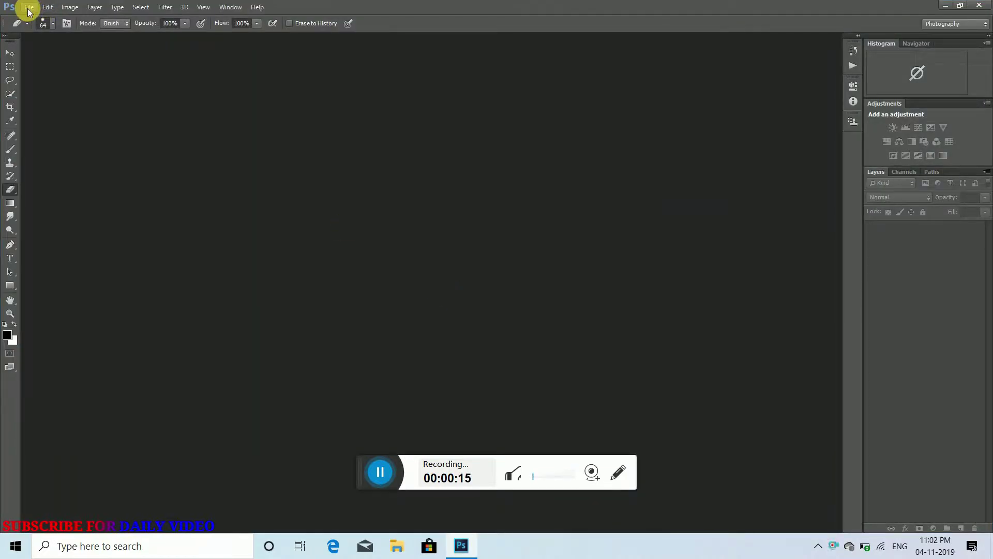
# Open the photo DSC_0410 from the frnds folder and dock its document window in the workspace
pyautogui.click(29, 9)
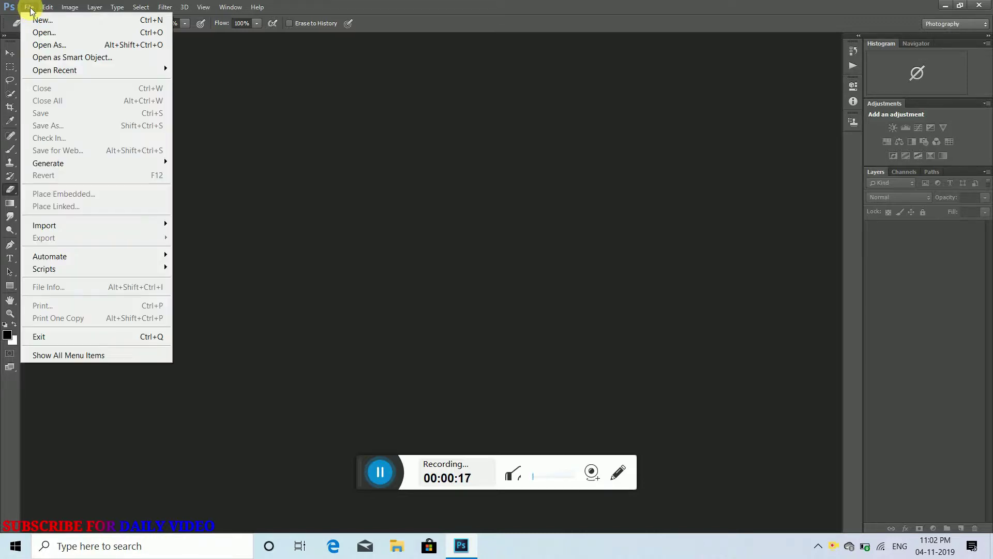
pyautogui.click(46, 32)
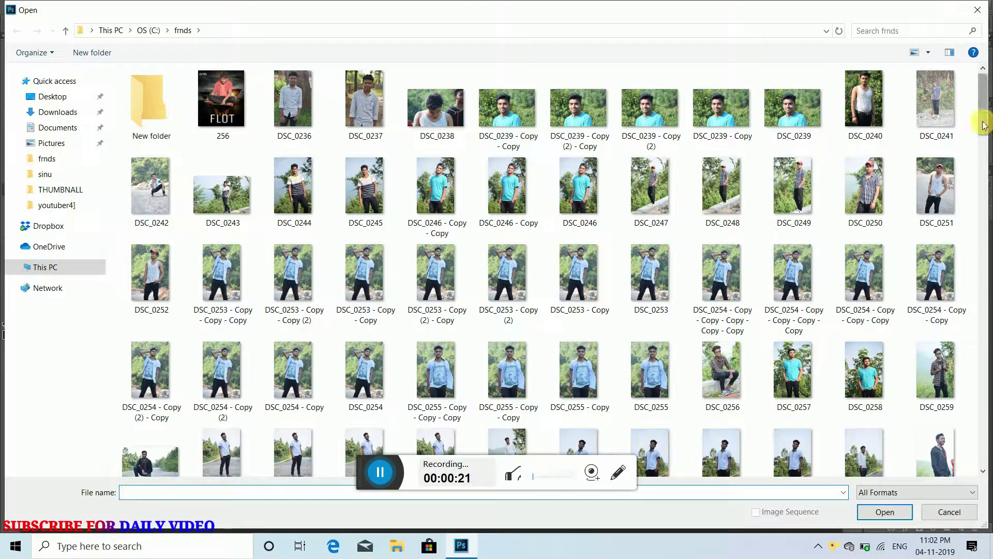
pyautogui.moveTo(984, 125); pyautogui.dragTo(982, 396)
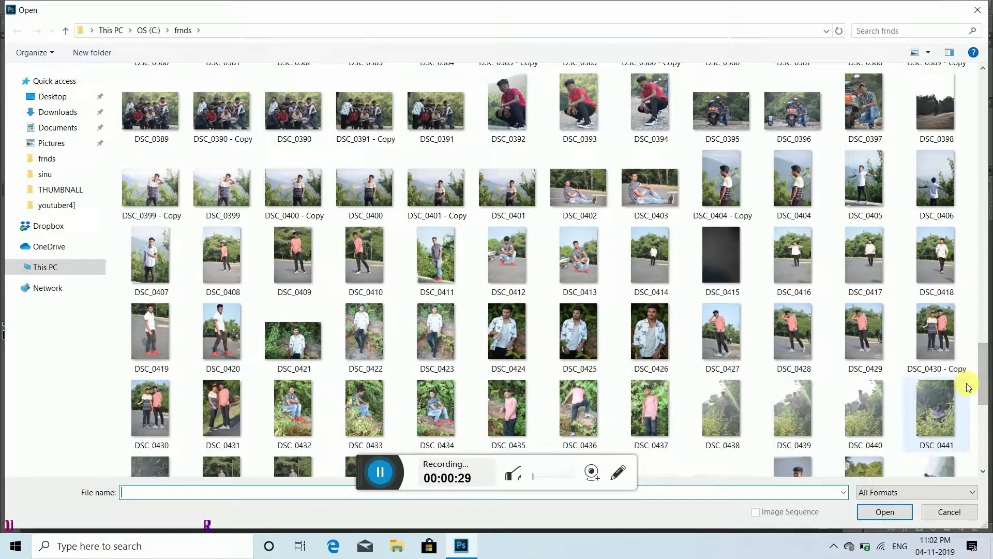
pyautogui.doubleClick(370, 262)
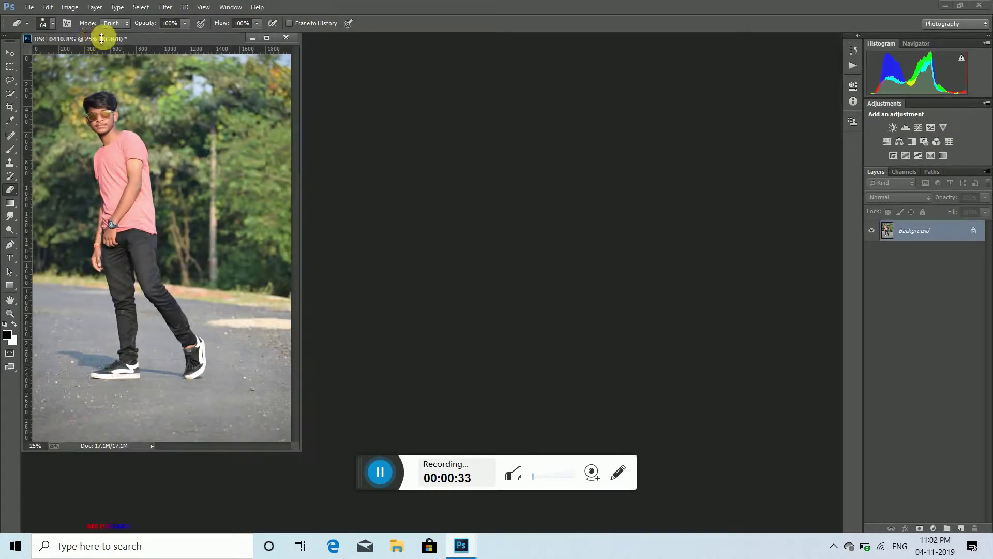
pyautogui.moveTo(101, 41); pyautogui.dragTo(254, 37)
# Select the man's hair, face, sunglasses and both ears with the Quick Selection tool
pyautogui.click(12, 315)
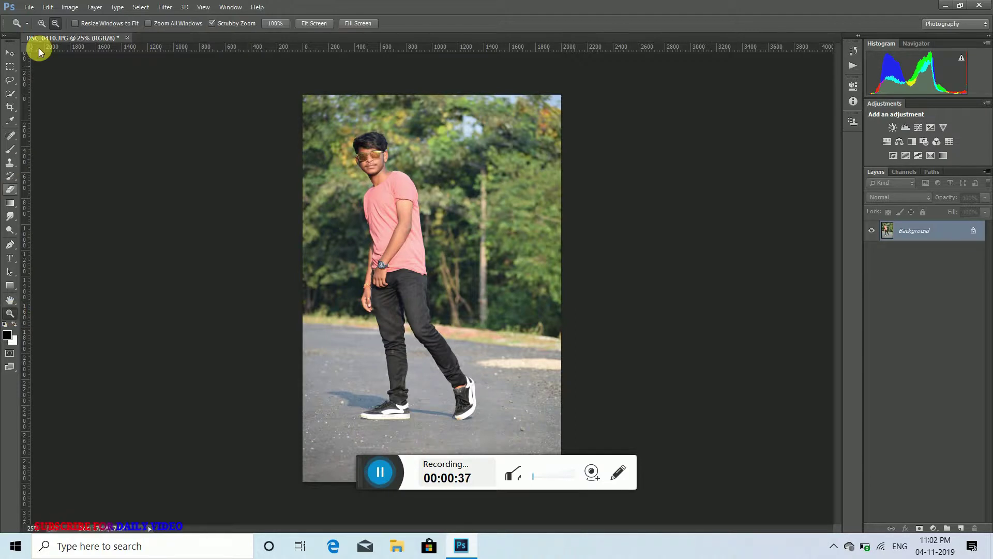
pyautogui.click(368, 165)
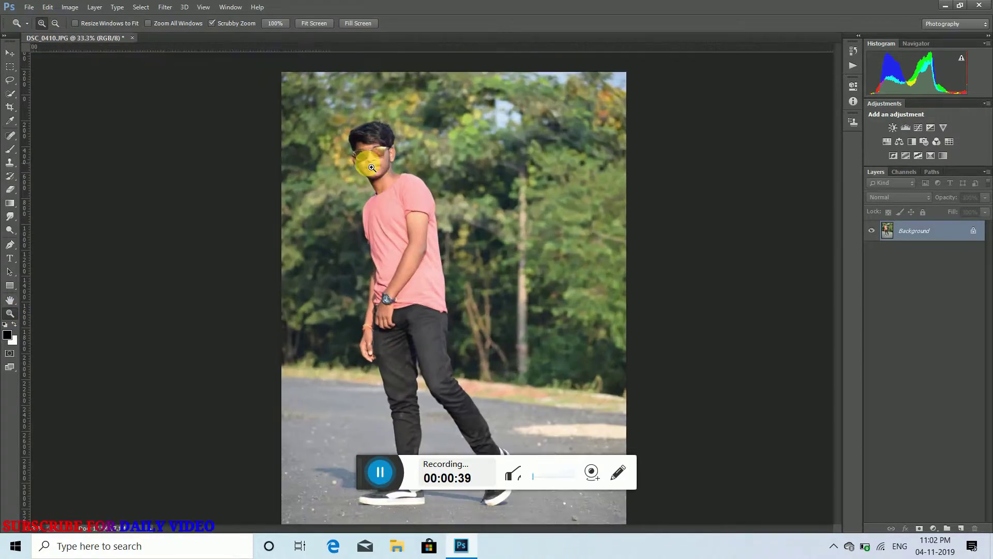
pyautogui.click(368, 165)
pyautogui.click(381, 178)
pyautogui.click(380, 178)
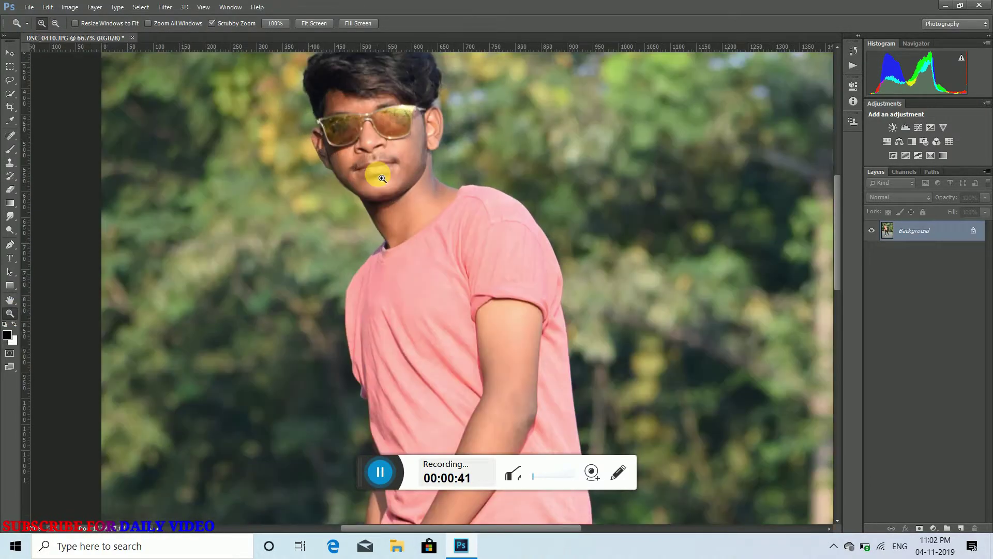
pyautogui.click(378, 173)
pyautogui.scroll(5, 377, 174)
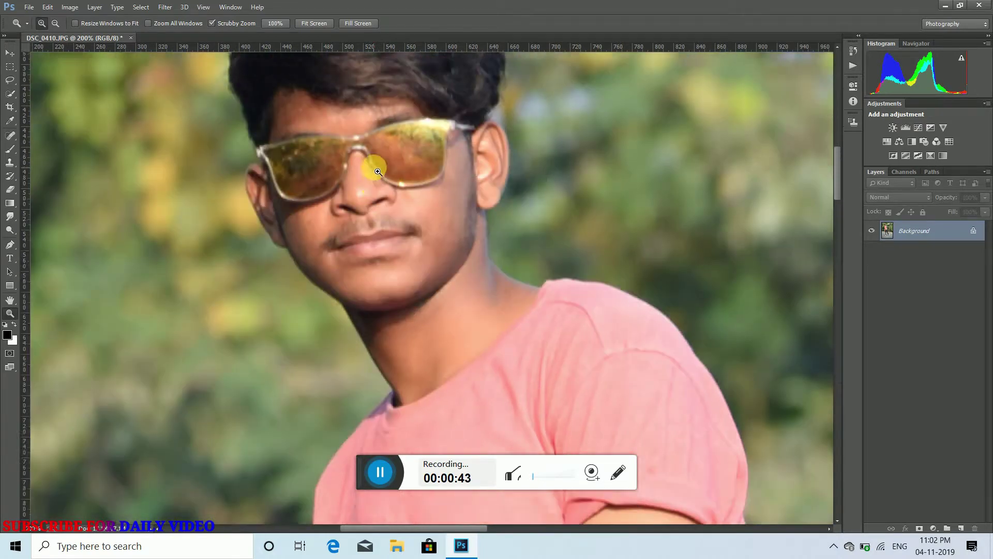
pyautogui.scroll(3, 377, 167)
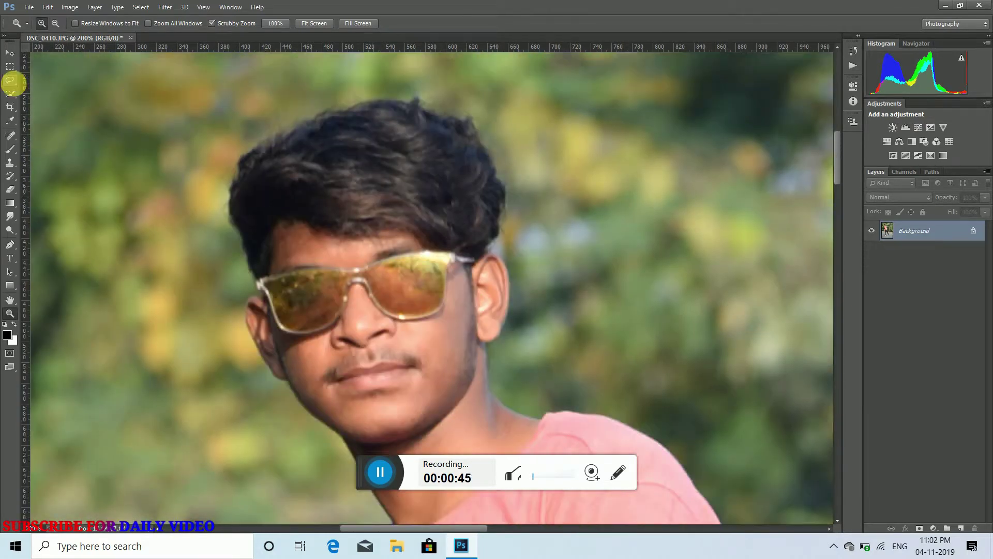
pyautogui.click(10, 93)
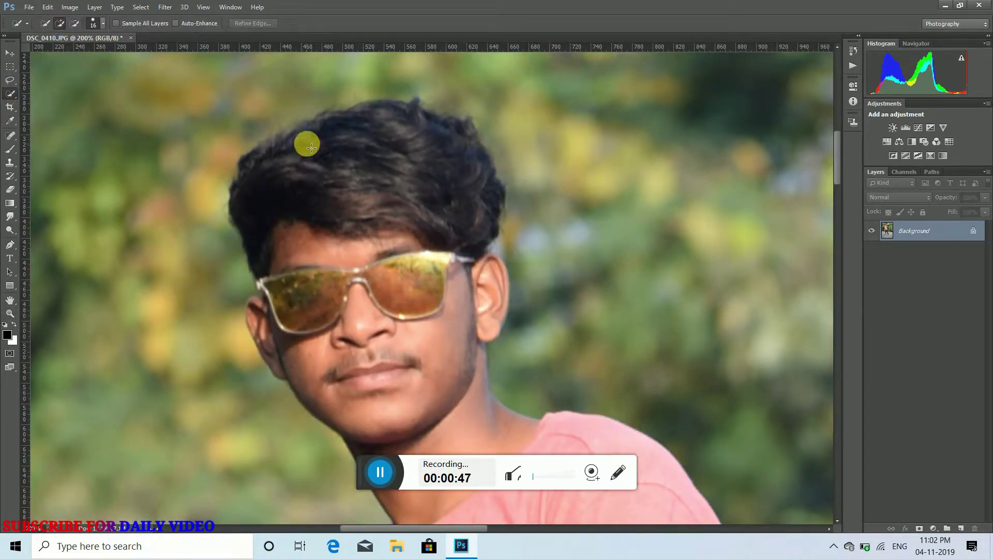
pyautogui.moveTo(311, 148)
pyautogui.mouseDown()
pyautogui.moveTo(351, 202)
pyautogui.moveTo(395, 216)
pyautogui.moveTo(443, 280)
pyautogui.moveTo(390, 244)
pyautogui.moveTo(399, 379)
pyautogui.moveTo(388, 360)
pyautogui.moveTo(441, 374)
pyautogui.moveTo(265, 327)
pyautogui.mouseUp()
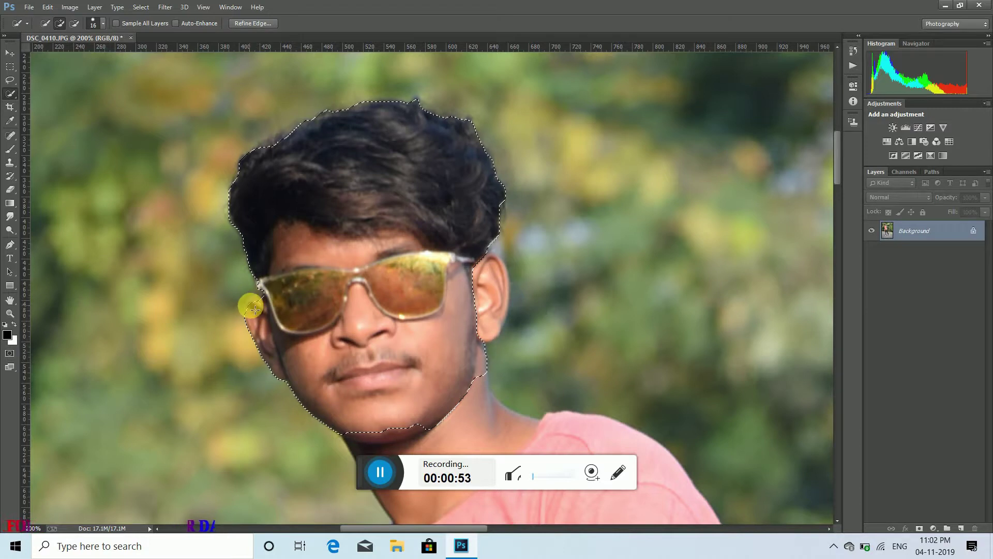
pyautogui.moveTo(499, 299); pyautogui.dragTo(487, 311)
# Extend the selection over the neck, the shoulders and the front of the pink T-shirt
pyautogui.scroll(-5, 632, 231)
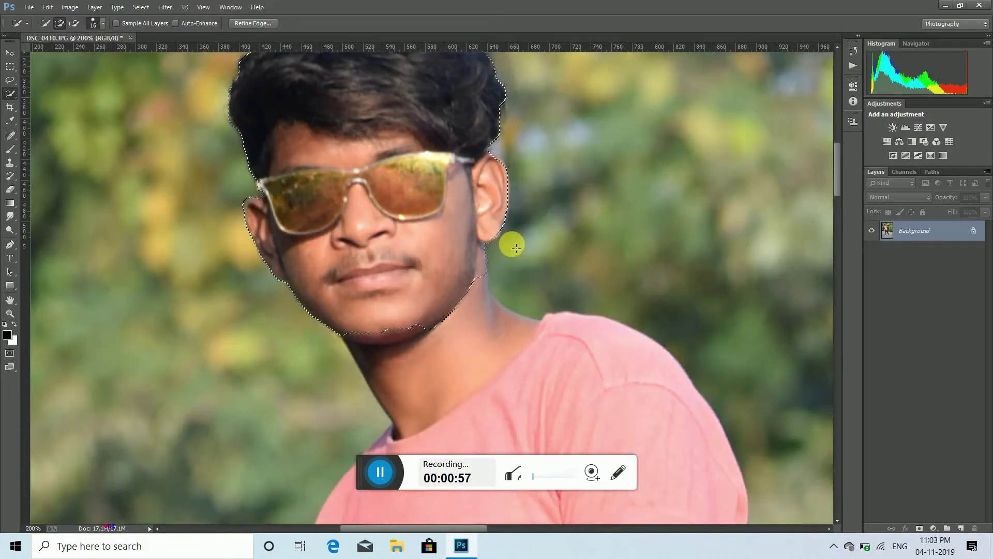
pyautogui.scroll(-1, 502, 244)
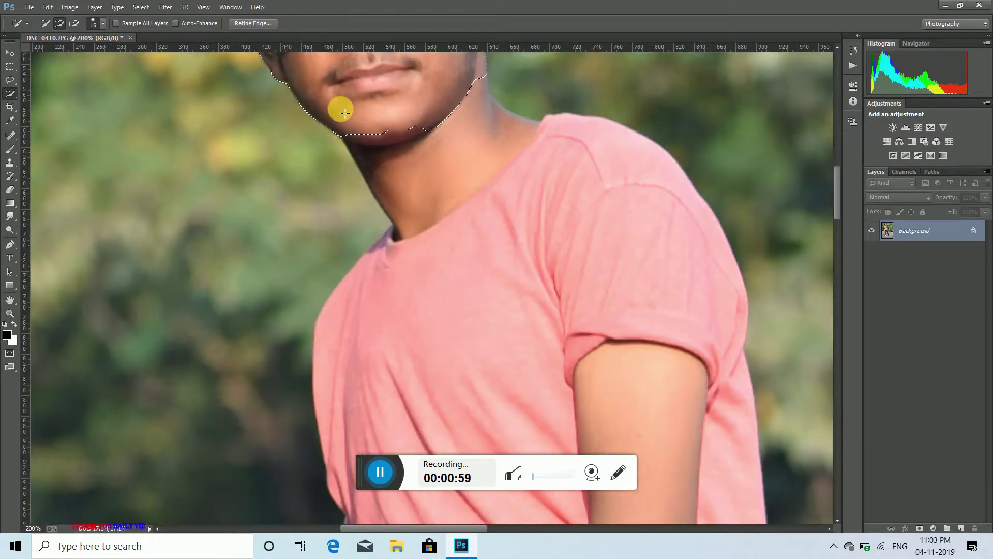
pyautogui.moveTo(389, 141); pyautogui.dragTo(556, 294)
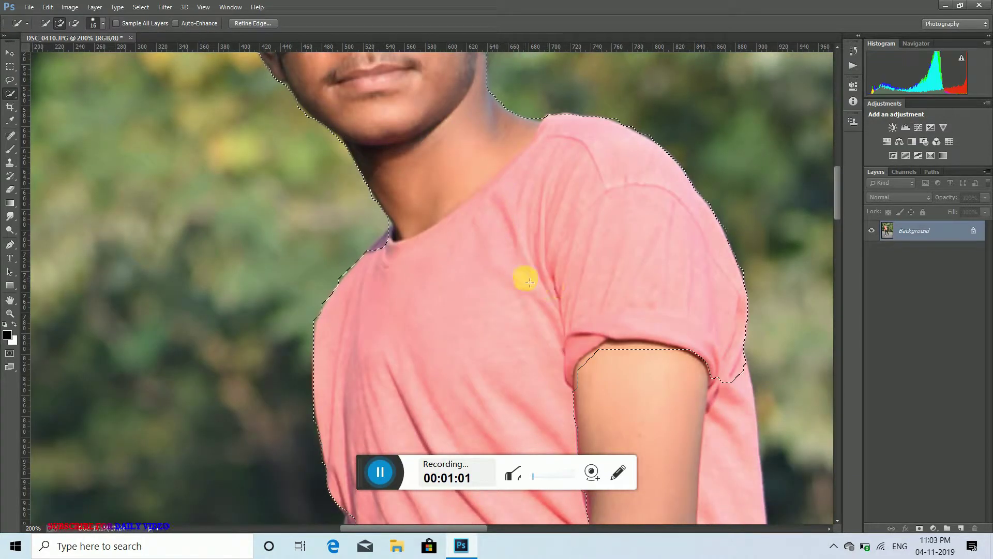
pyautogui.scroll(-1, 549, 226)
pyautogui.moveTo(385, 231)
pyautogui.mouseDown()
pyautogui.moveTo(390, 224)
pyautogui.moveTo(384, 236)
pyautogui.mouseUp()
pyautogui.click(388, 471)
pyautogui.click(469, 346)
# Add the near bare arm, the shirt area behind it and the small fold at the chest edge to the selection
pyautogui.scroll(-3, 528, 241)
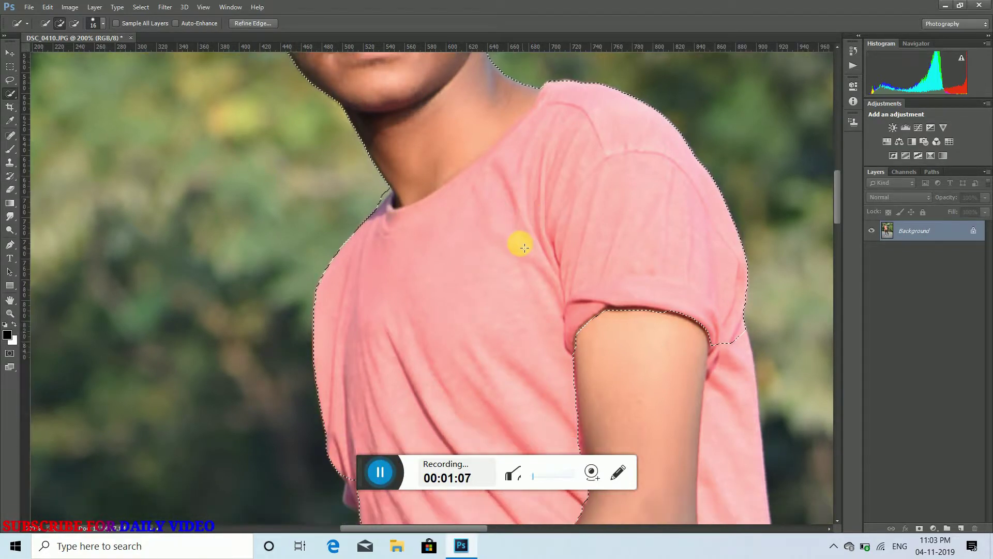
pyautogui.scroll(-5, 522, 242)
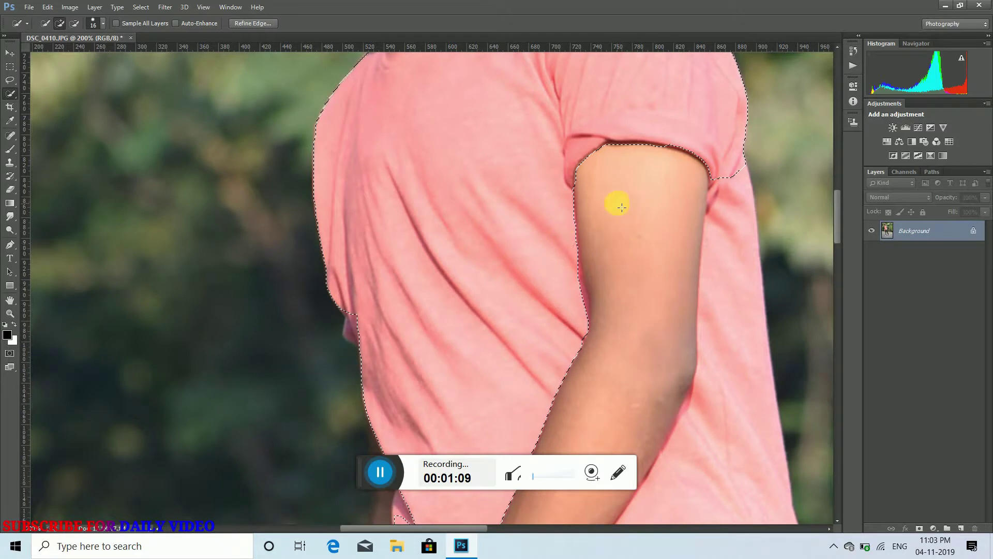
pyautogui.moveTo(649, 264); pyautogui.dragTo(652, 390)
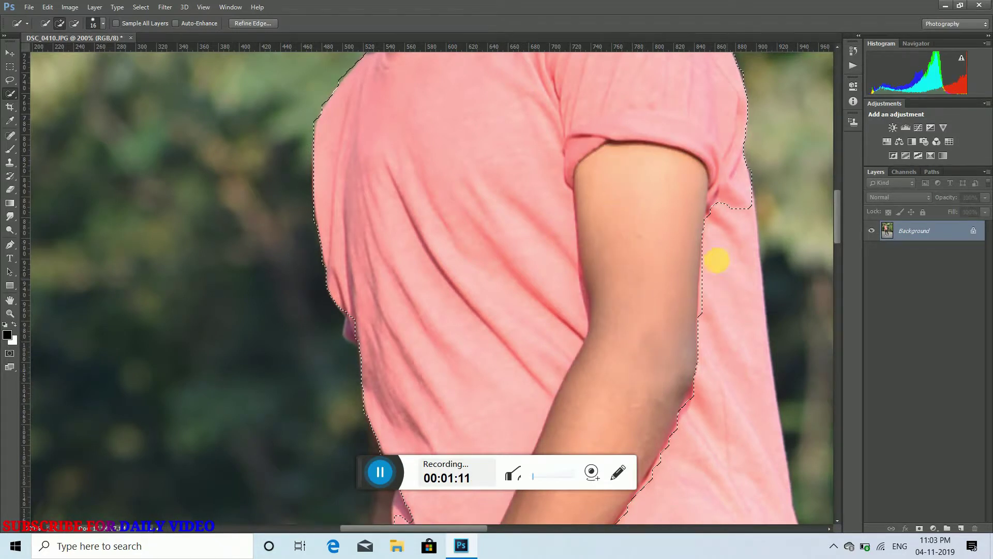
pyautogui.moveTo(712, 235); pyautogui.dragTo(713, 328)
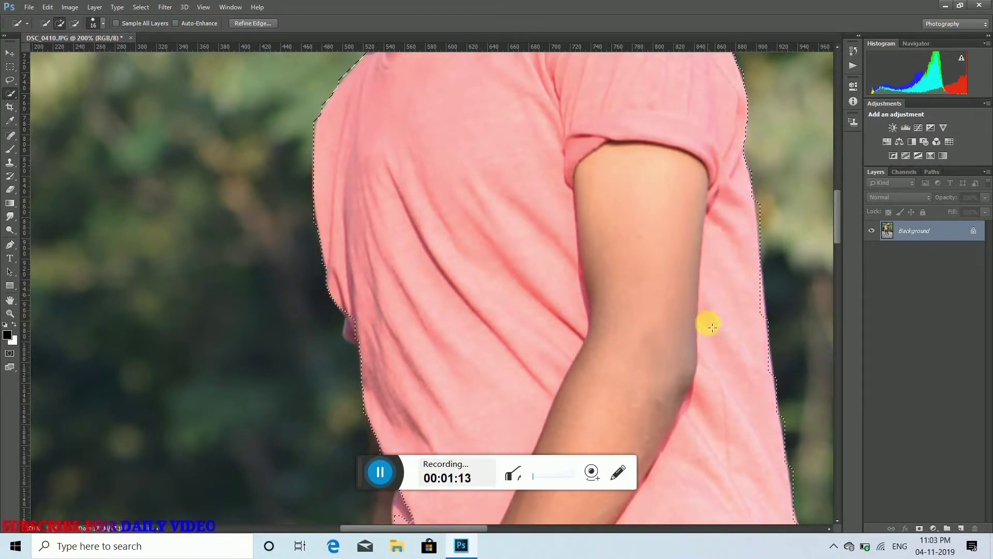
pyautogui.moveTo(355, 317); pyautogui.dragTo(360, 325)
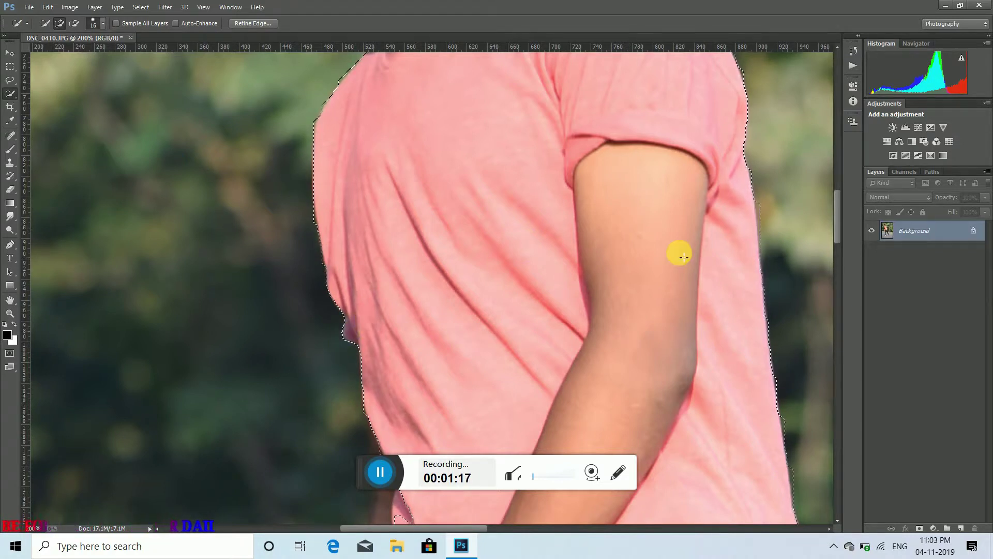
# Add the far arm beside the shirt to the selection and subtract the background spill along its edge
pyautogui.scroll(-10, 599, 303)
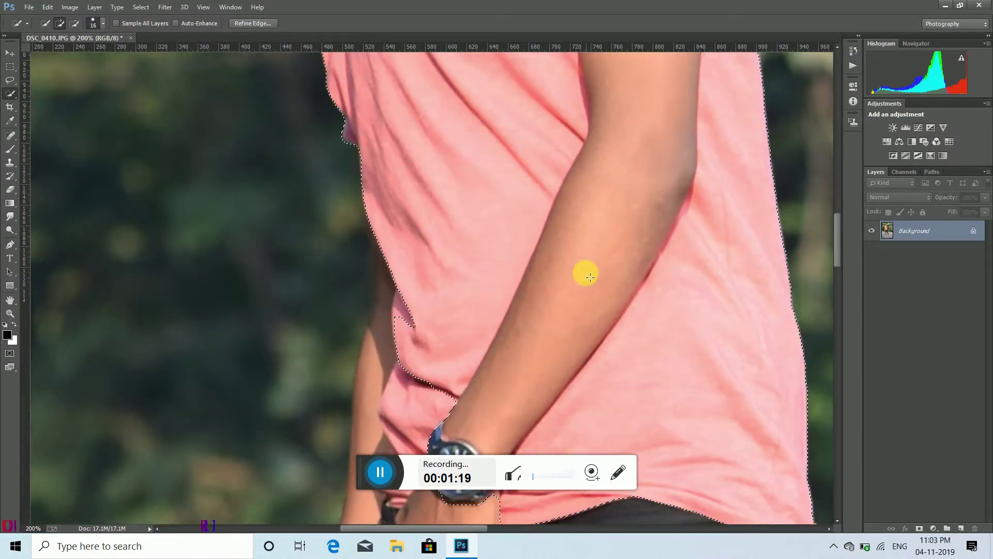
pyautogui.scroll(-5, 589, 277)
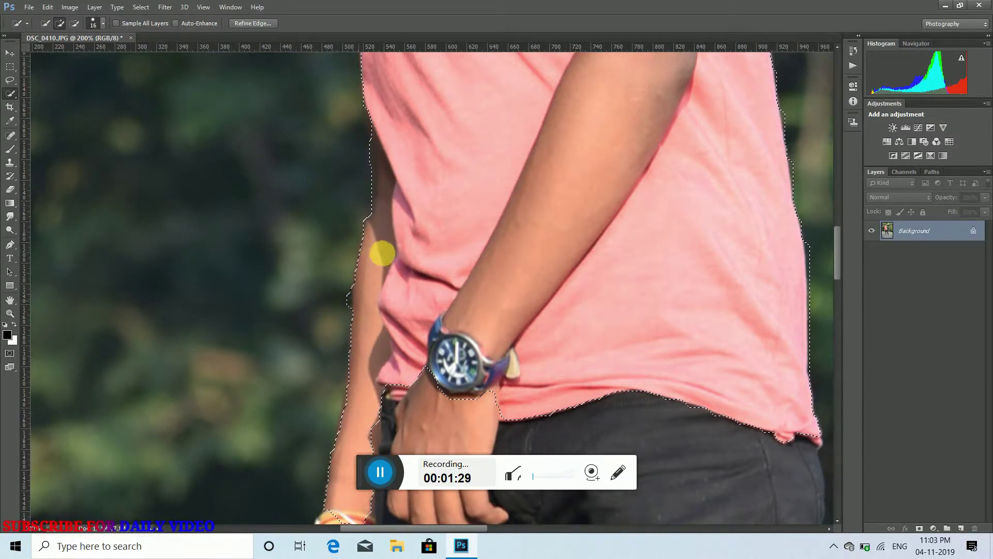
pyautogui.click(78, 26)
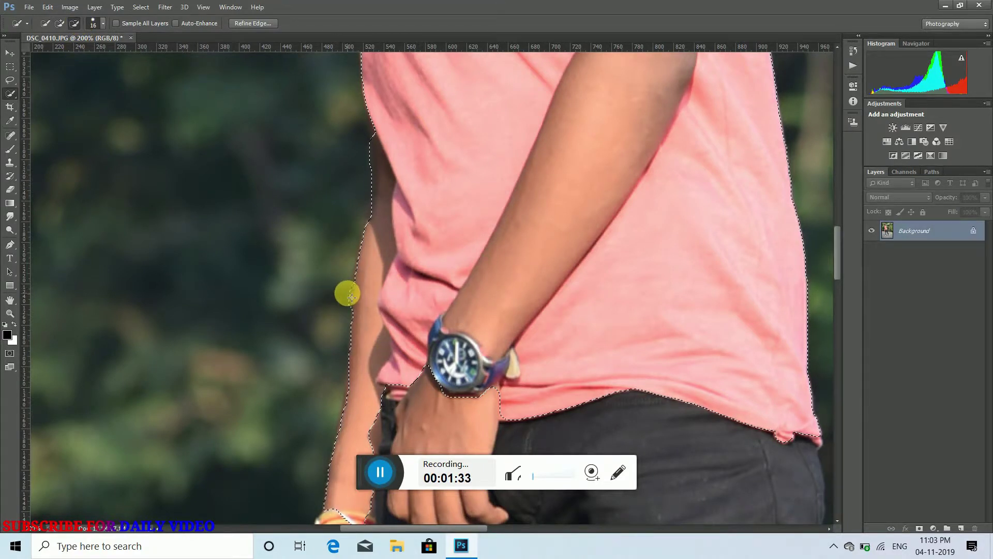
pyautogui.click(60, 23)
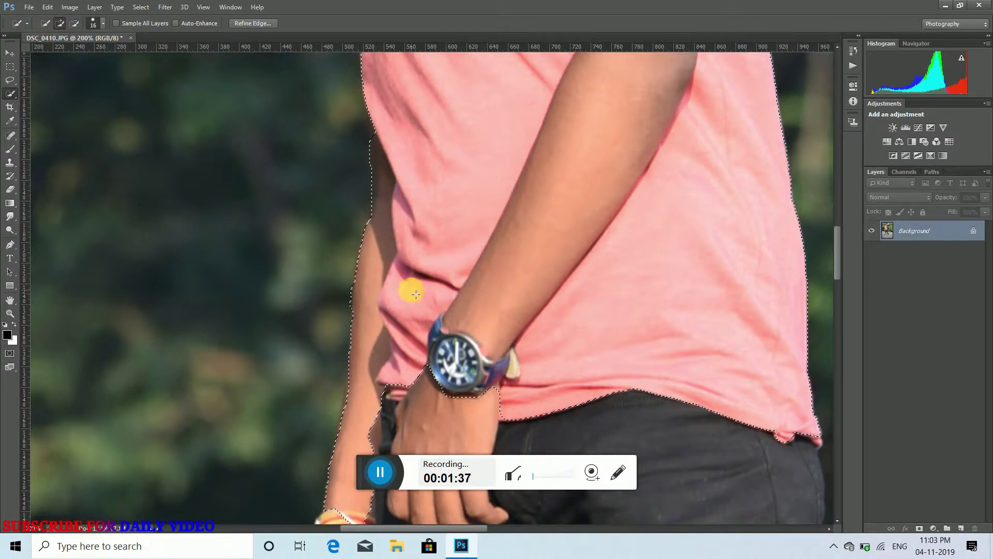
# Add the hanging hand and the standing trouser leg to the selection, and subtract the background patch below the fingers
pyautogui.moveTo(835, 248); pyautogui.dragTo(836, 310)
pyautogui.moveTo(520, 158)
pyautogui.mouseDown()
pyautogui.moveTo(505, 297)
pyautogui.moveTo(527, 280)
pyautogui.mouseUp()
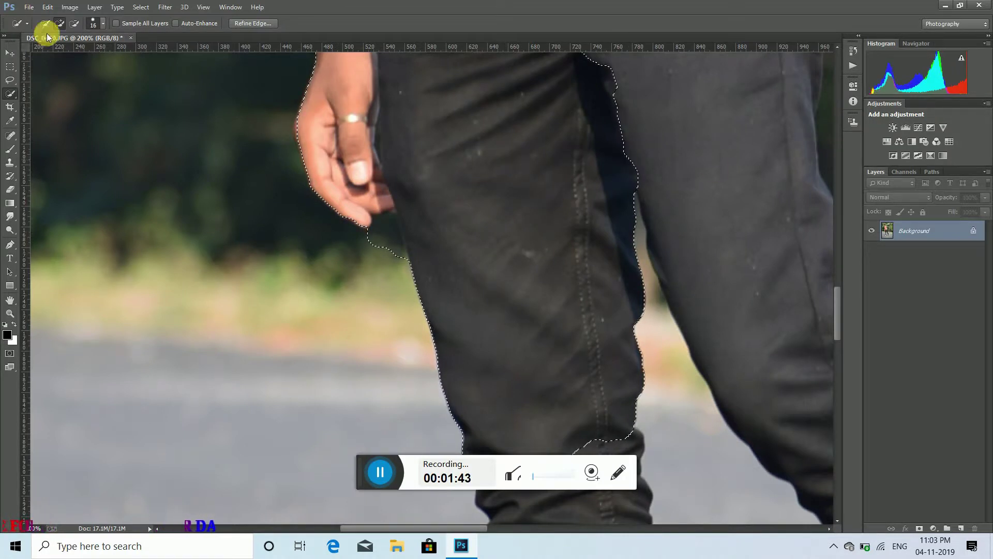
pyautogui.click(74, 23)
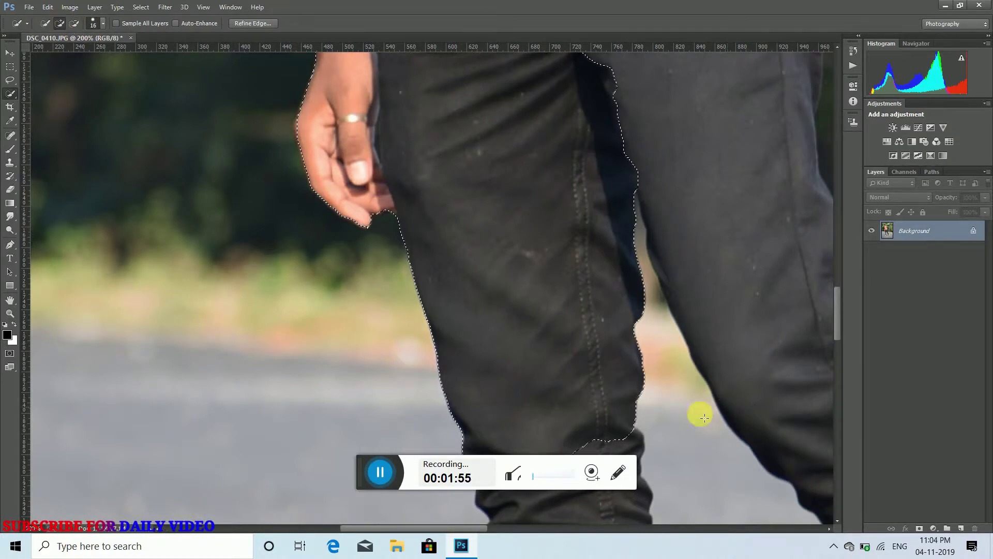
# Extend the selection over the trousers' waist and the other leg, touching up its outer edge at the thigh
pyautogui.moveTo(447, 528); pyautogui.dragTo(496, 527)
pyautogui.scroll(2, 538, 310)
pyautogui.scroll(5, 538, 298)
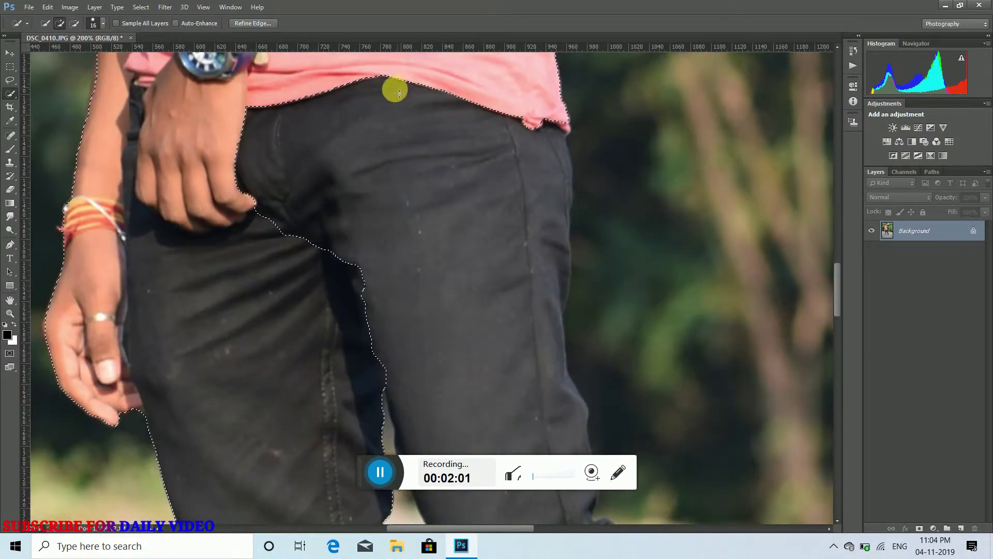
pyautogui.moveTo(399, 93); pyautogui.dragTo(419, 290)
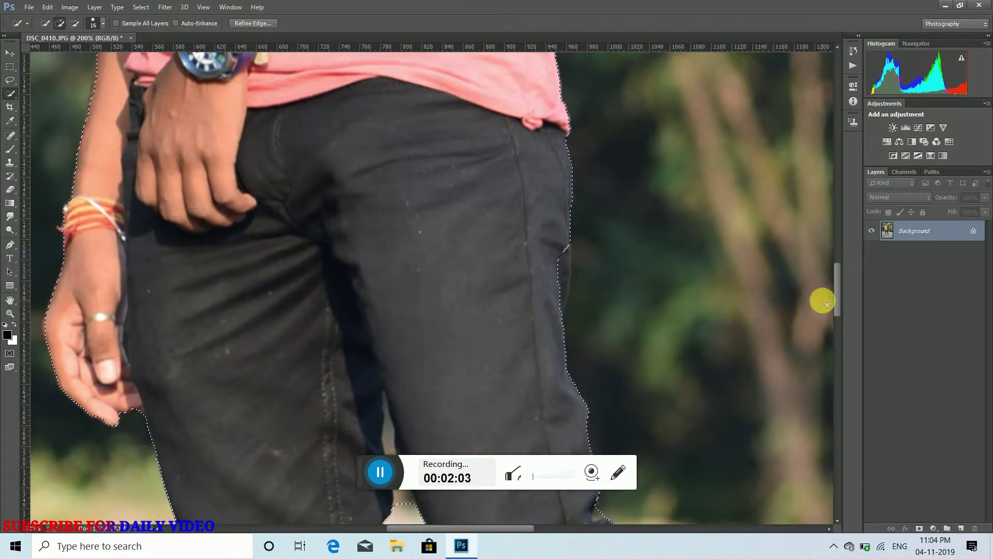
pyautogui.moveTo(839, 282); pyautogui.dragTo(839, 296)
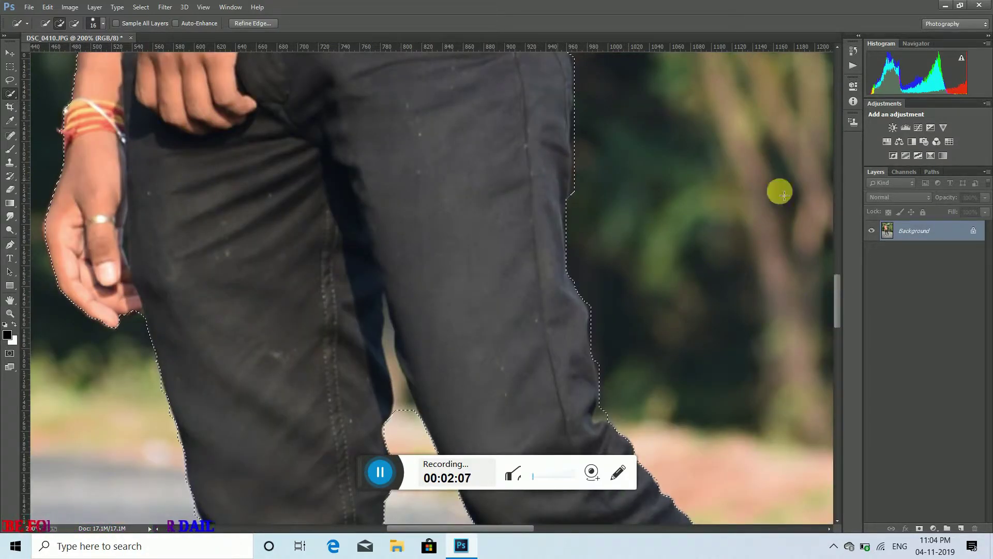
pyautogui.click(839, 297)
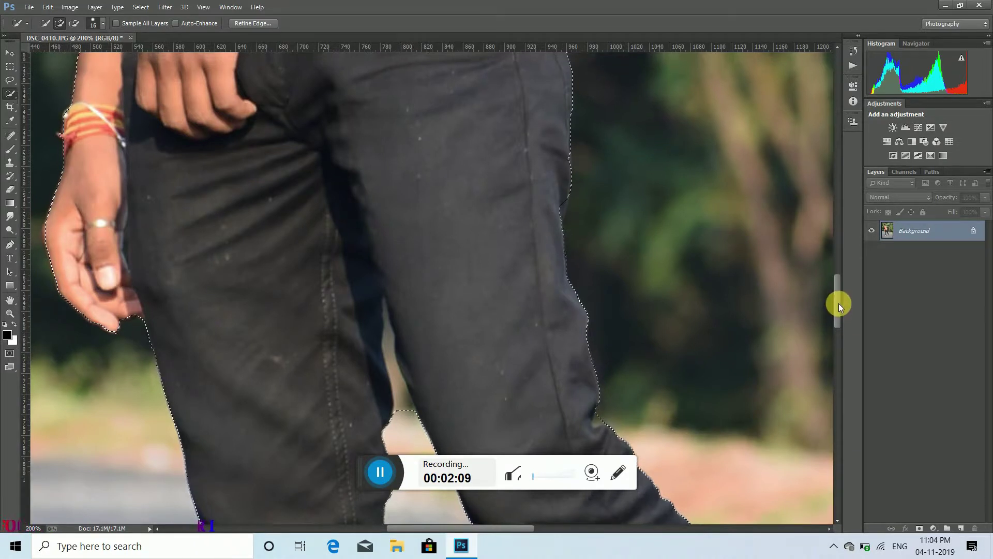
pyautogui.moveTo(569, 208); pyautogui.dragTo(568, 210)
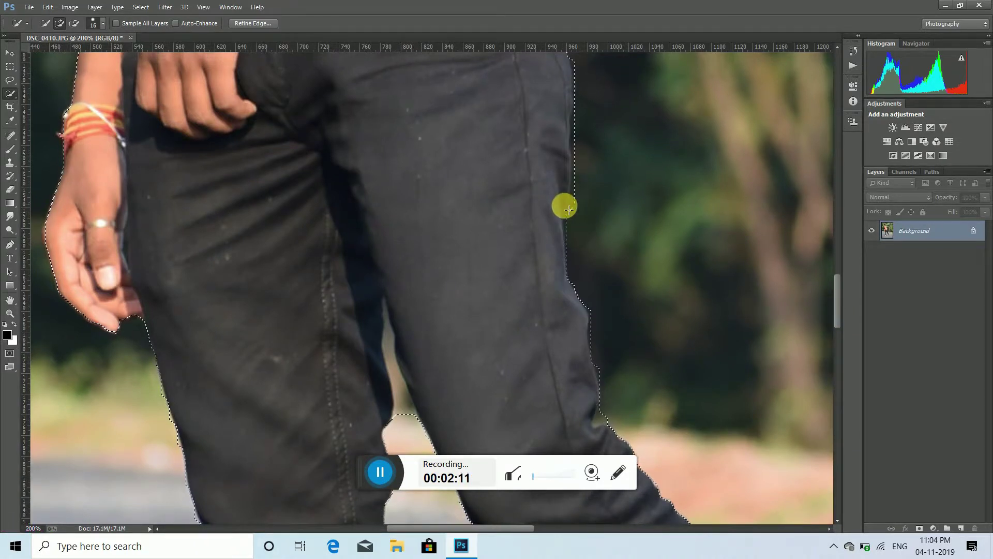
# Add the lower part of the standing leg and its whole shoe, including the white sole and heel, to the selection
pyautogui.moveTo(835, 296); pyautogui.dragTo(849, 389)
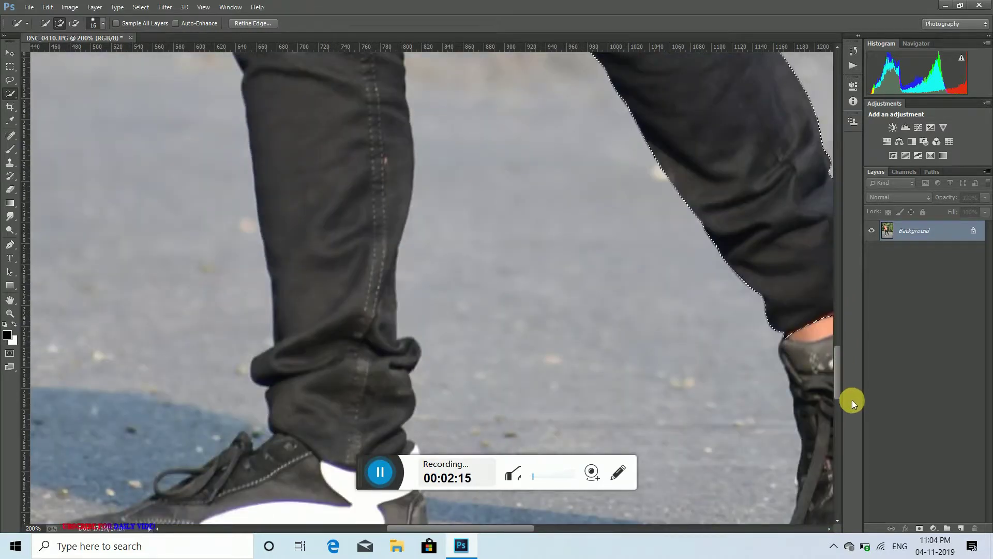
pyautogui.moveTo(331, 110)
pyautogui.mouseDown()
pyautogui.moveTo(328, 198)
pyautogui.moveTo(347, 214)
pyautogui.moveTo(332, 280)
pyautogui.moveTo(353, 329)
pyautogui.moveTo(347, 396)
pyautogui.moveTo(317, 387)
pyautogui.mouseUp()
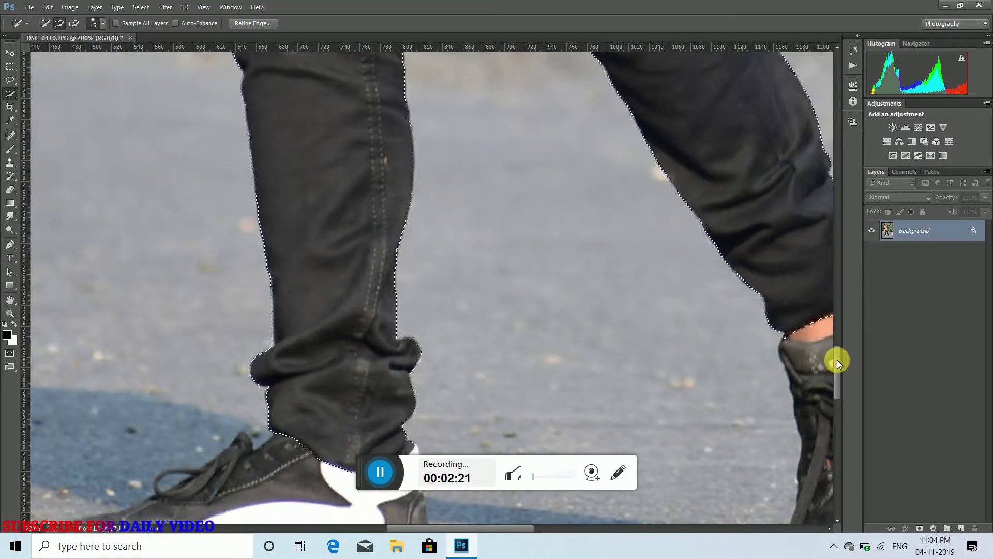
pyautogui.moveTo(837, 359); pyautogui.dragTo(837, 380)
pyautogui.moveTo(308, 258); pyautogui.dragTo(136, 320)
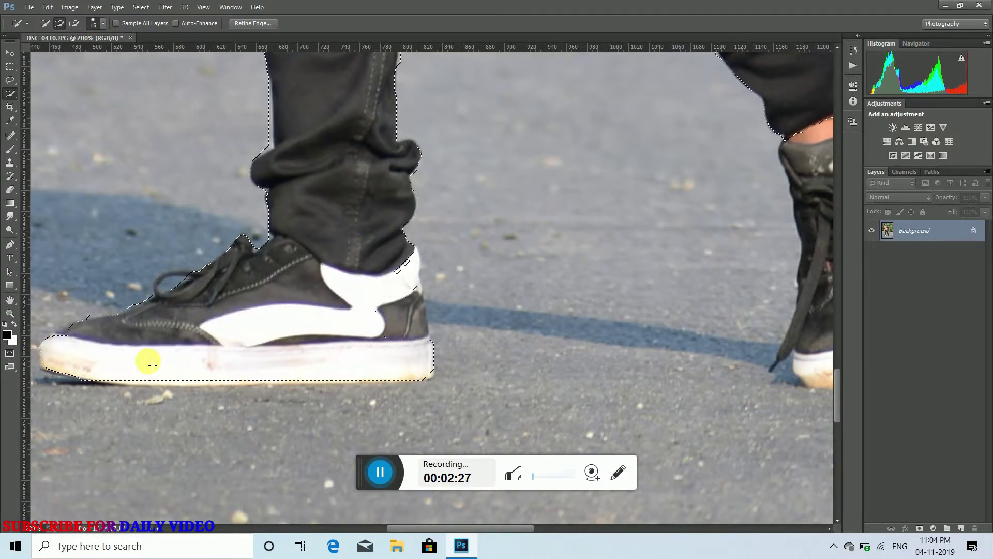
pyautogui.moveTo(414, 328)
pyautogui.mouseDown()
pyautogui.moveTo(409, 335)
pyautogui.moveTo(396, 338)
pyautogui.moveTo(423, 280)
pyautogui.mouseUp()
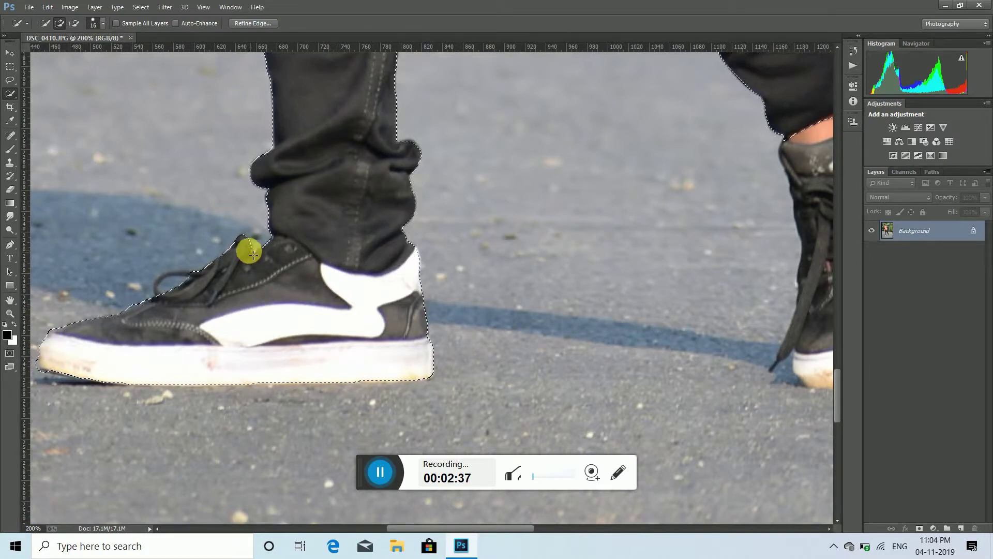
# Add the ankle and shoe of the raised foot, including its laces and white sole, to the selection
pyautogui.moveTo(489, 528); pyautogui.dragTo(537, 529)
pyautogui.moveTo(573, 129)
pyautogui.mouseDown()
pyautogui.moveTo(601, 295)
pyautogui.moveTo(591, 288)
pyautogui.moveTo(607, 291)
pyautogui.moveTo(530, 366)
pyautogui.moveTo(571, 359)
pyautogui.moveTo(577, 372)
pyautogui.moveTo(551, 372)
pyautogui.mouseUp()
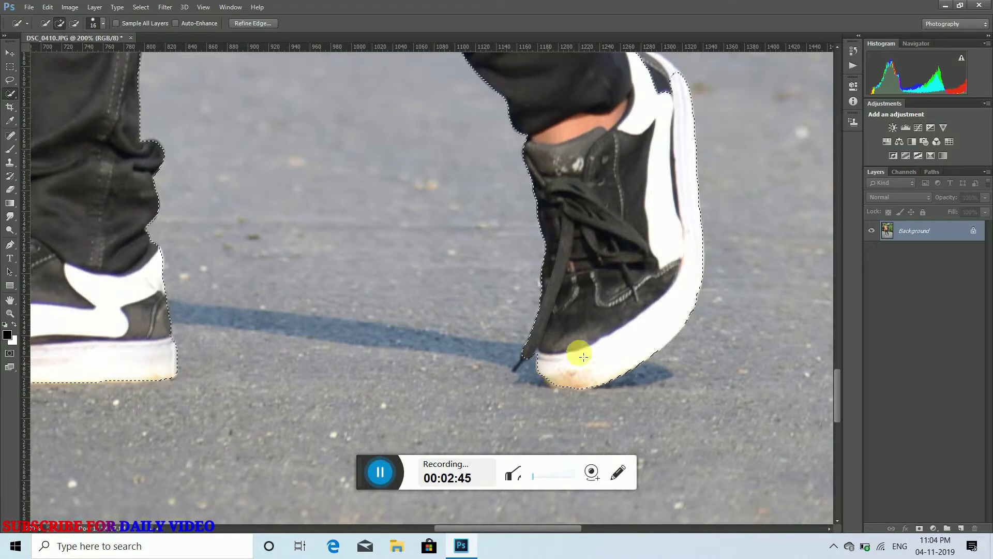
# Touch up the selection at the raised shoe's heel, adding its upper edge and subtracting the background spill above it
pyautogui.scroll(3, 662, 176)
pyautogui.moveTo(643, 139)
pyautogui.mouseDown()
pyautogui.moveTo(662, 142)
pyautogui.moveTo(675, 170)
pyautogui.mouseUp()
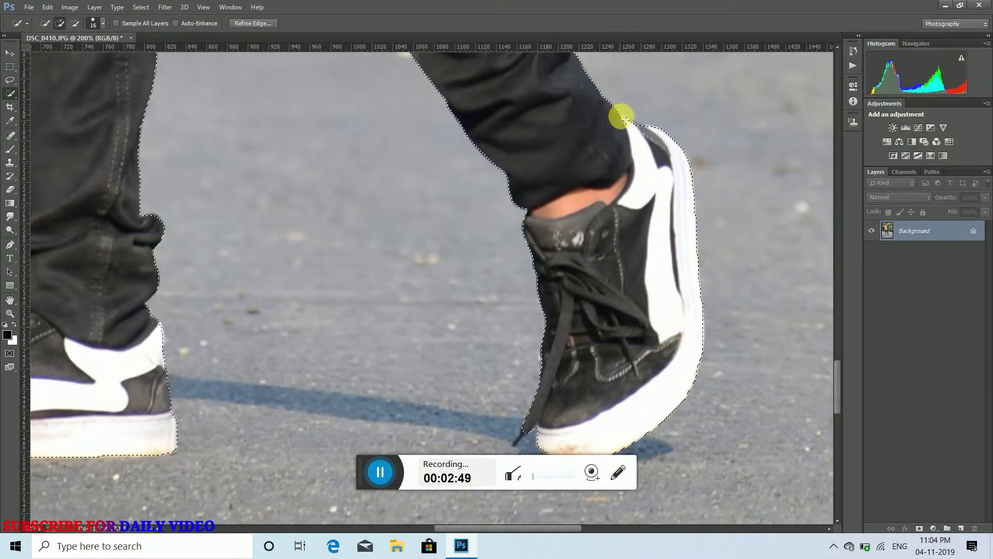
pyautogui.click(634, 119)
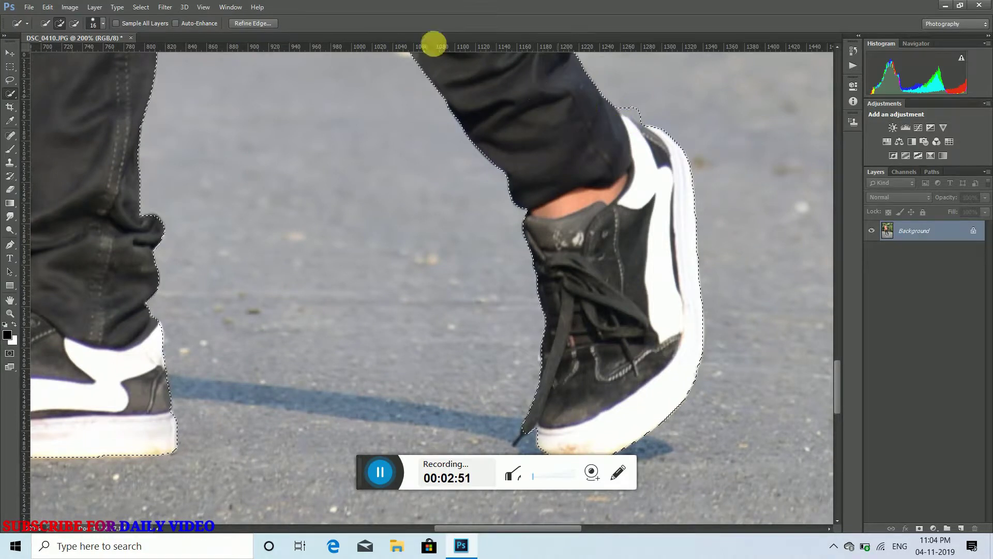
pyautogui.click(76, 24)
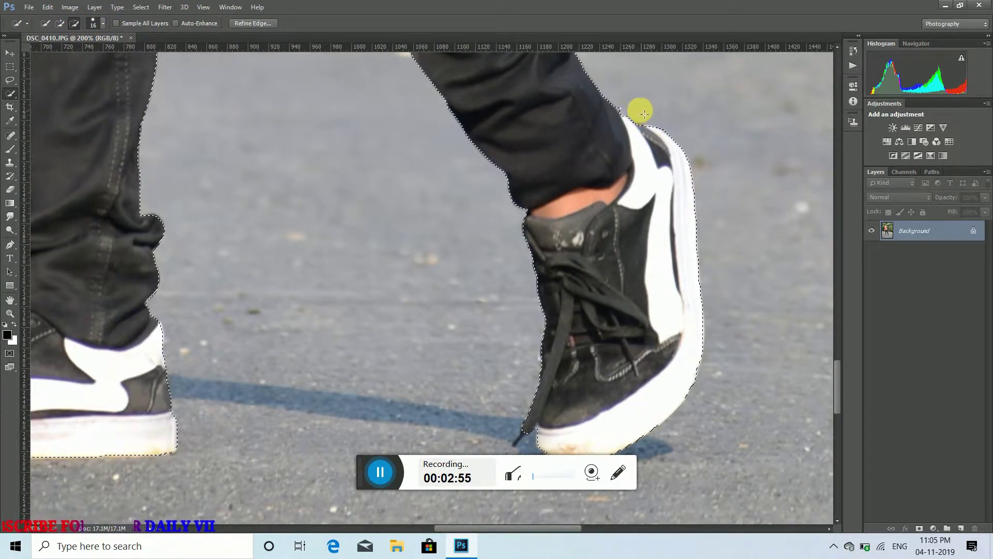
# Subtract the narrow background gap between the two trouser legs from the selection, up towards the crotch
pyautogui.scroll(5, 377, 66)
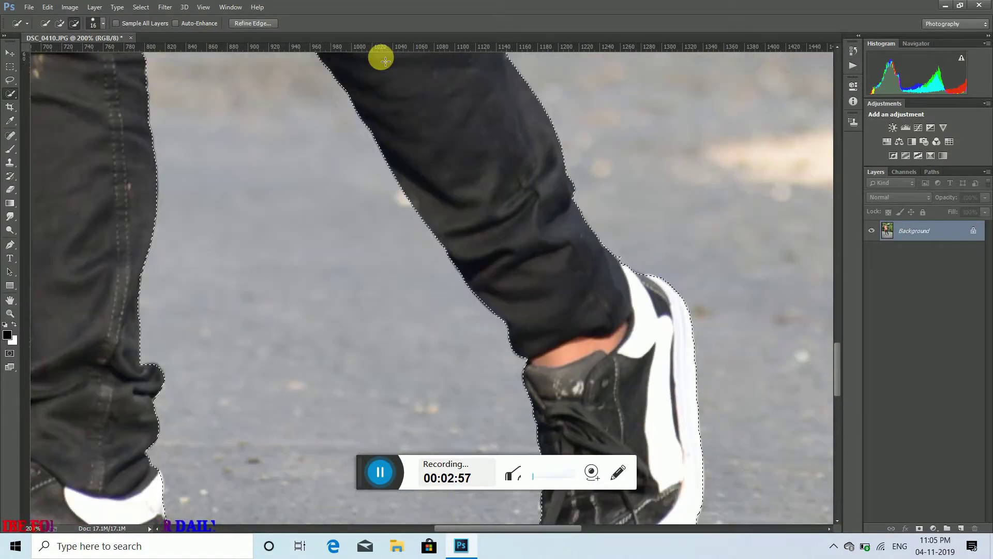
pyautogui.scroll(2, 381, 59)
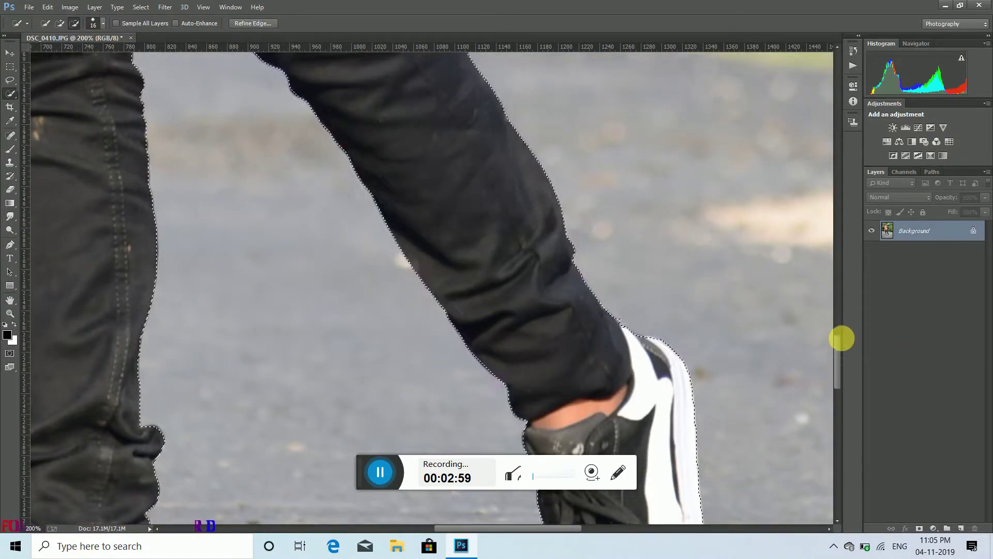
pyautogui.scroll(1, 842, 347)
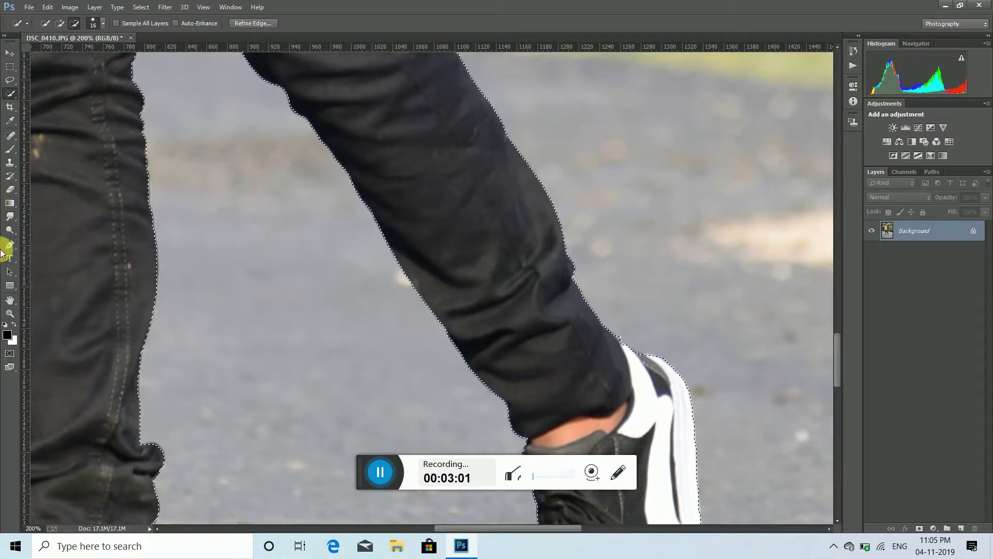
pyautogui.click(9, 313)
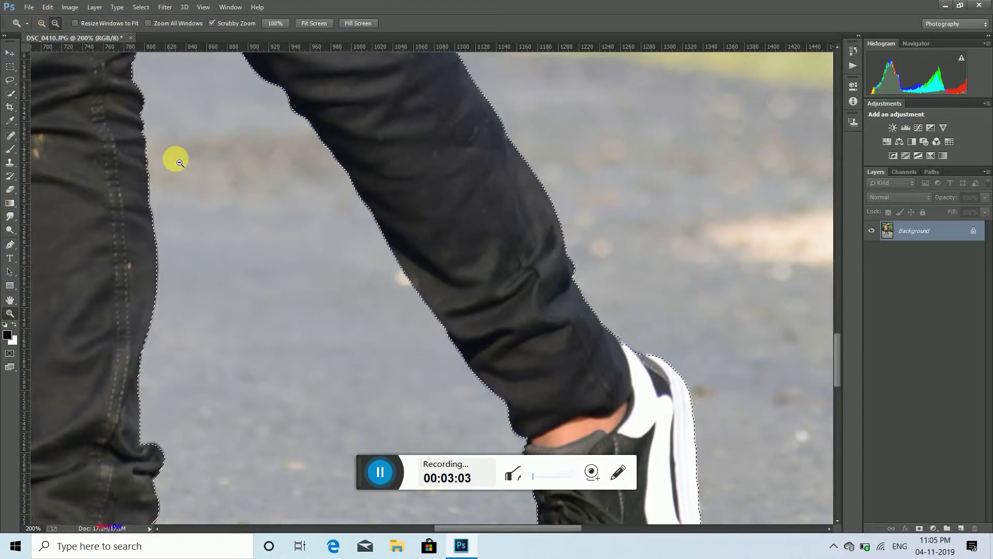
pyautogui.click(180, 161)
pyautogui.click(175, 153)
pyautogui.click(178, 126)
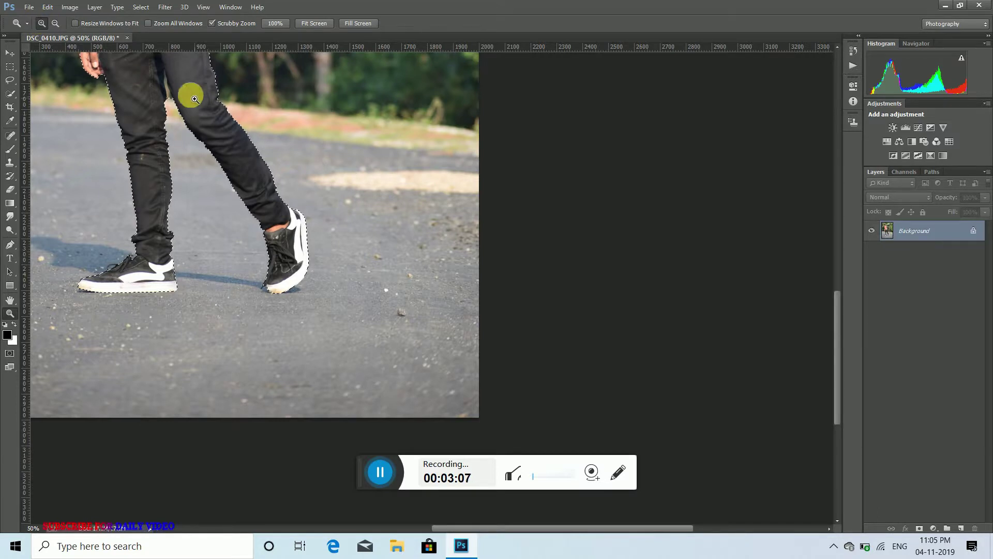
pyautogui.click(168, 81)
pyautogui.click(166, 81)
pyautogui.click(166, 82)
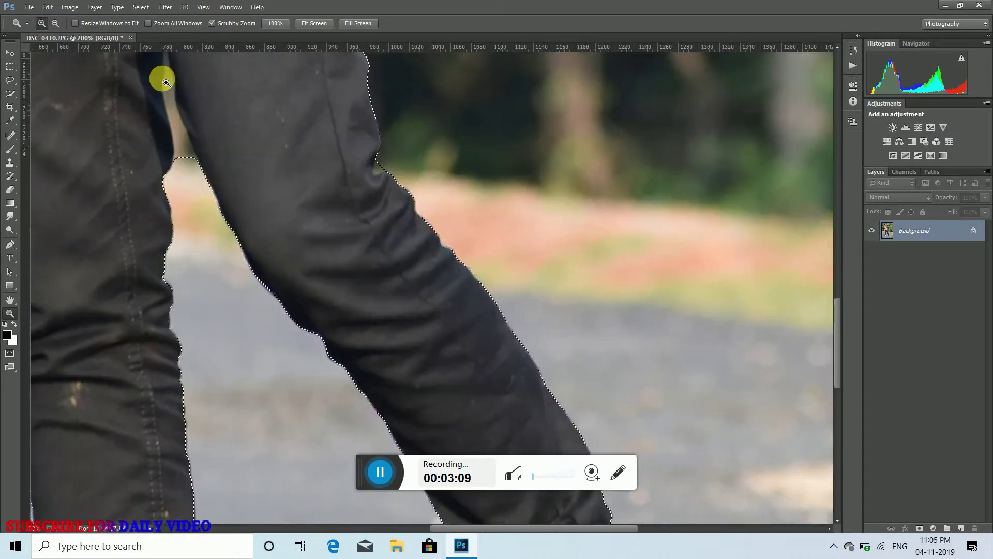
pyautogui.click(166, 82)
pyautogui.click(10, 93)
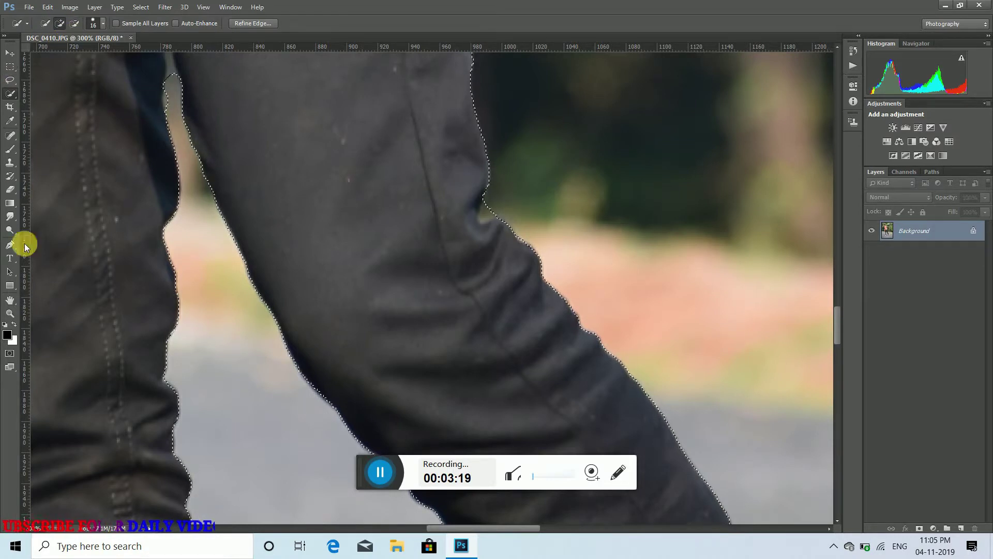
# Examine the selection outline around the whole man, from his hair down to both shoes
pyautogui.click(9, 313)
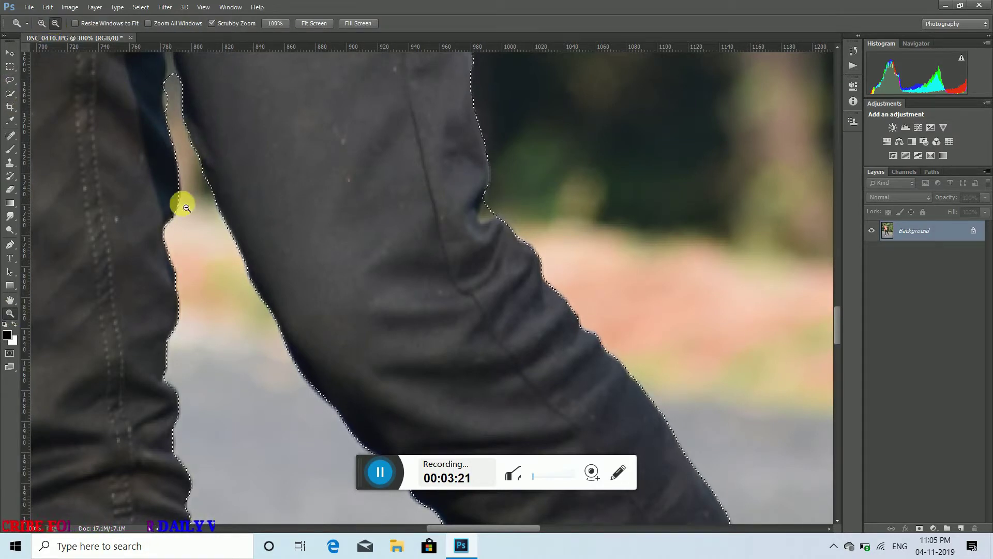
pyautogui.click(161, 170)
pyautogui.click(150, 160)
pyautogui.click(148, 159)
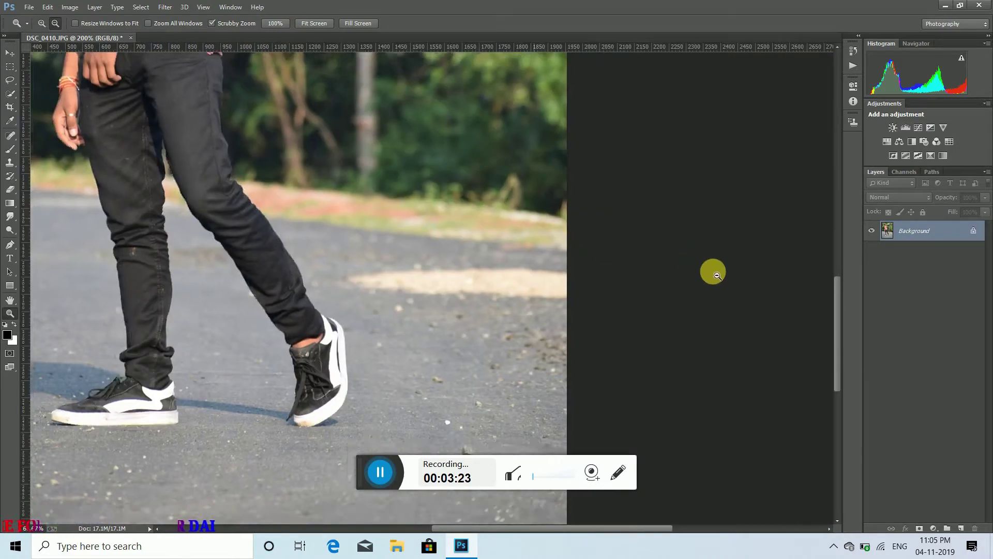
pyautogui.click(717, 275)
pyautogui.moveTo(838, 321); pyautogui.dragTo(841, 206)
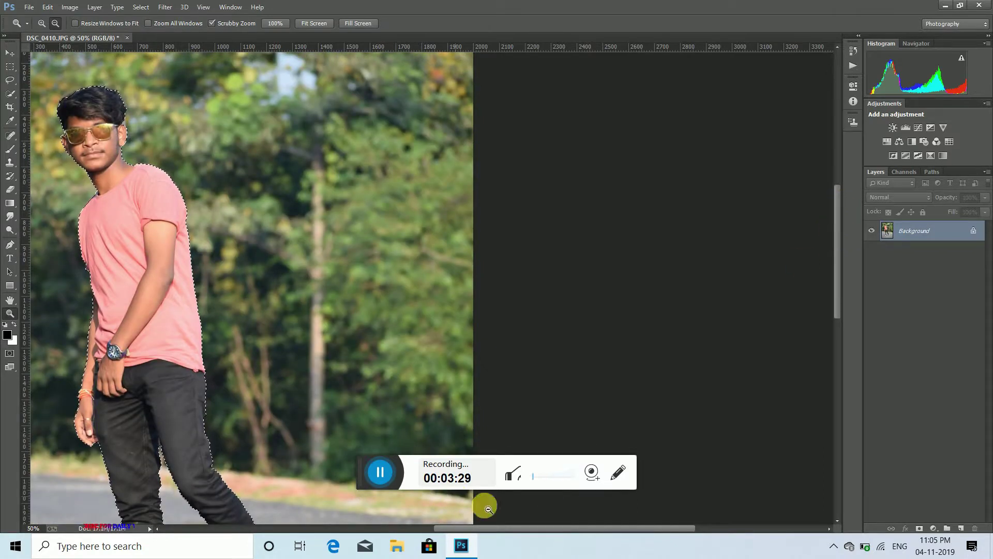
pyautogui.moveTo(496, 527); pyautogui.dragTo(442, 528)
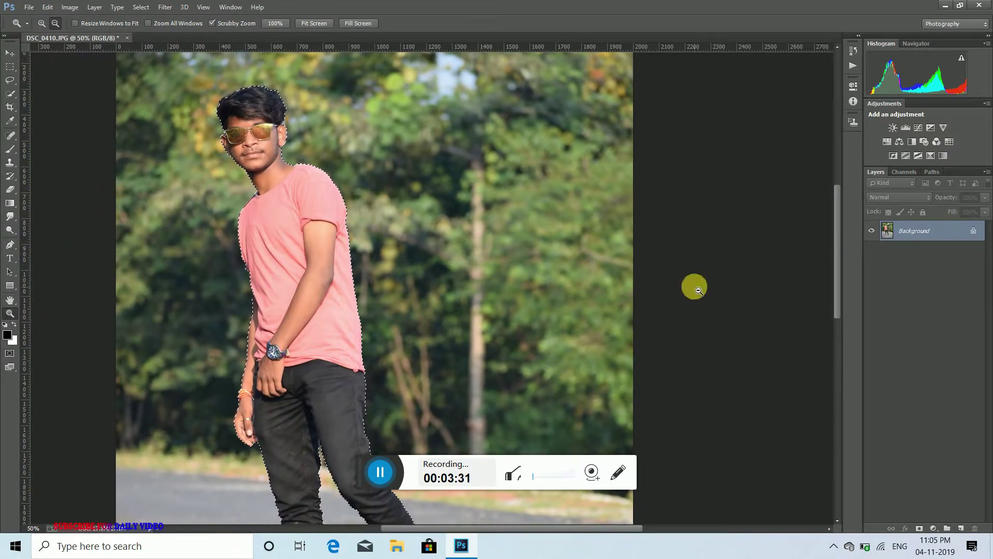
pyautogui.keyDown('alt'); pyautogui.click(265, 204); pyautogui.keyUp('alt')
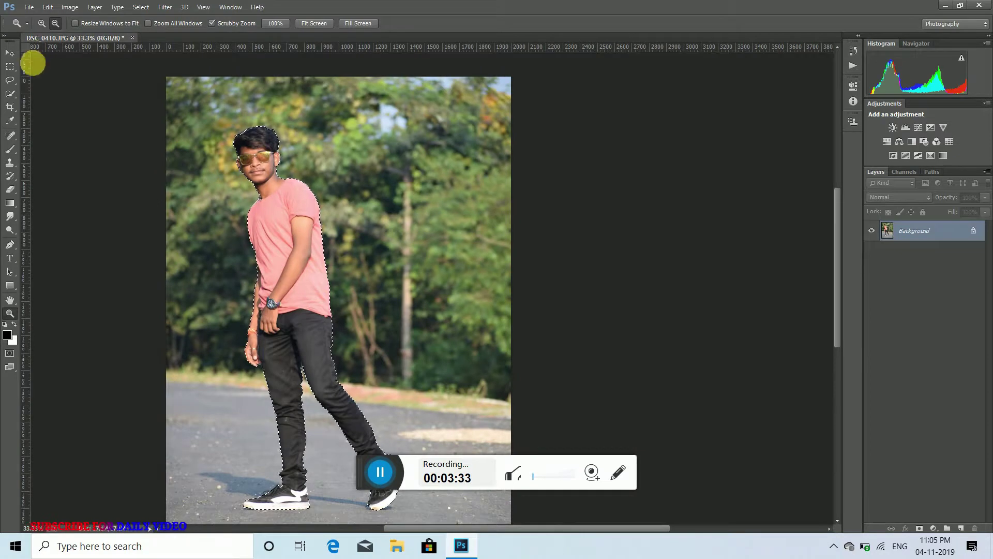
# Refine the selection's edge with Smart Radius on, radius 2.6 px, smooth 15, feather 2.9 px and contrast 21%
pyautogui.click(10, 93)
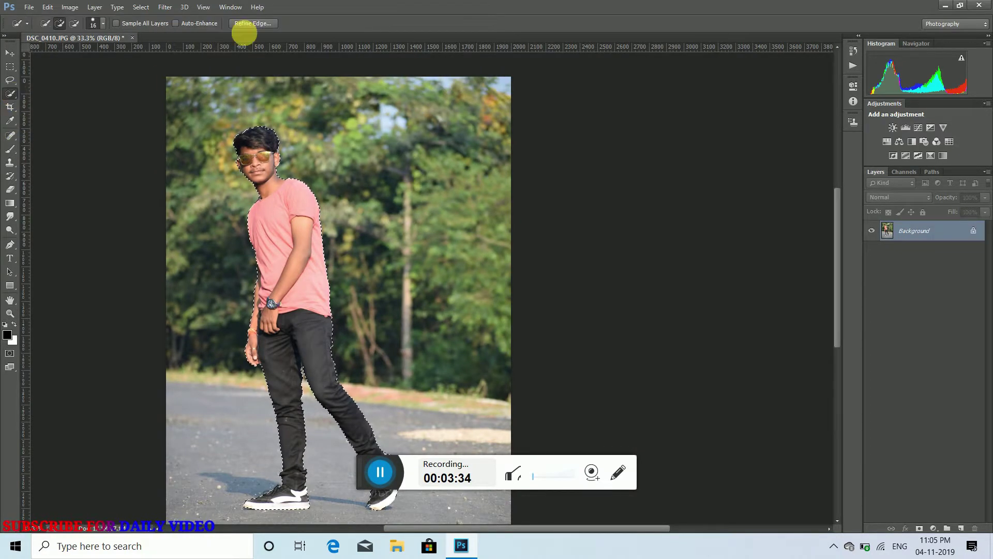
pyautogui.click(252, 23)
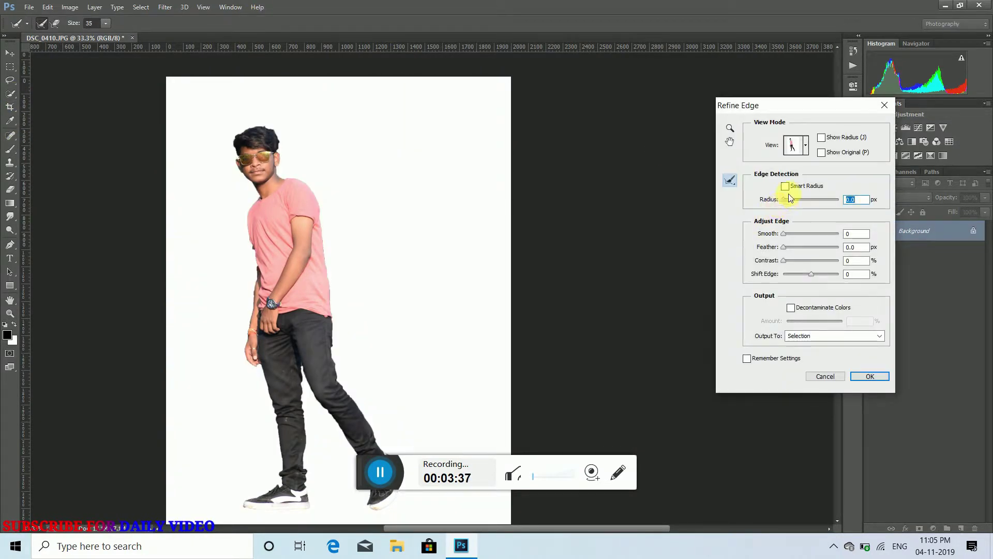
pyautogui.click(788, 186)
pyautogui.click(791, 199)
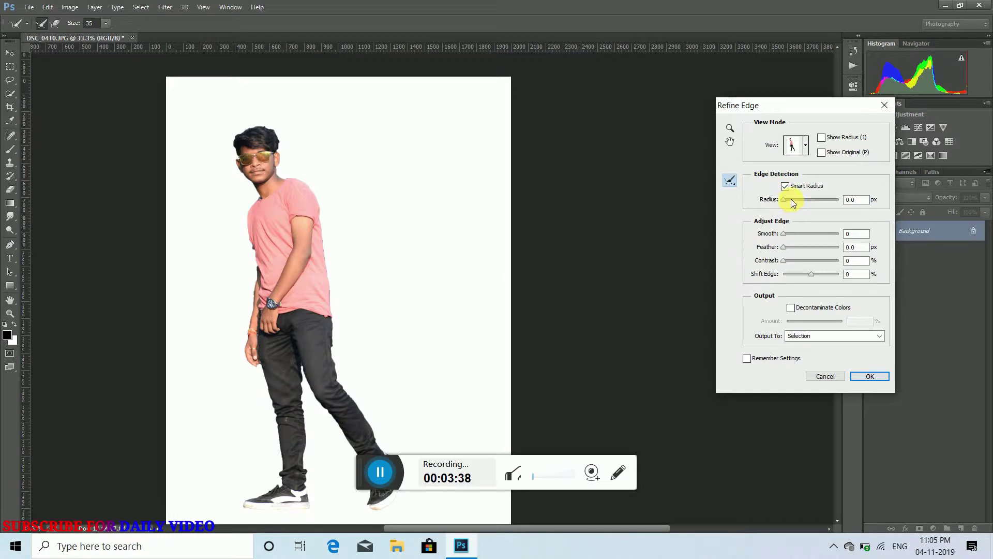
pyautogui.click(792, 234)
pyautogui.click(792, 247)
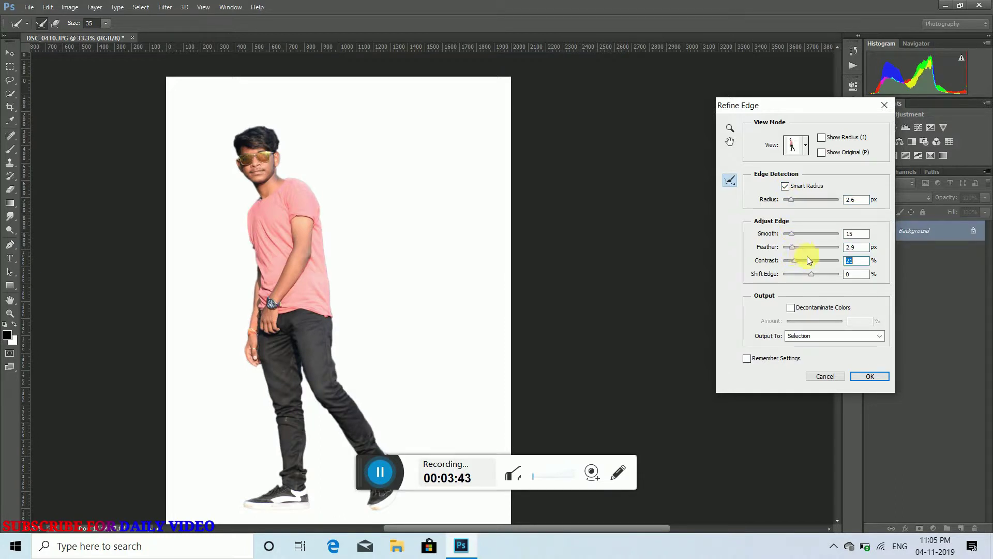
# Output the refined selection to a new layer with layer mask and apply the refinement
pyautogui.click(851, 335)
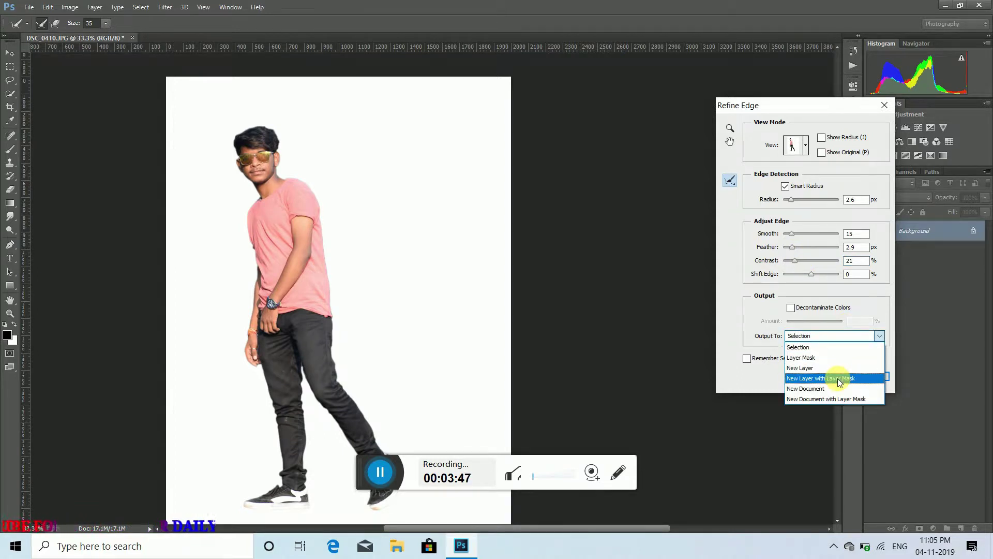
pyautogui.click(796, 199)
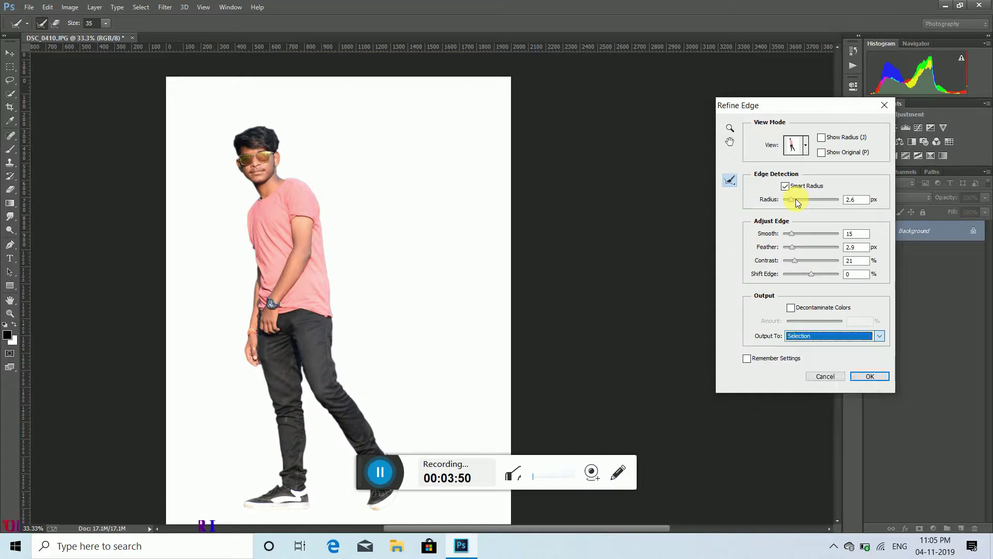
pyautogui.click(835, 337)
pyautogui.click(839, 379)
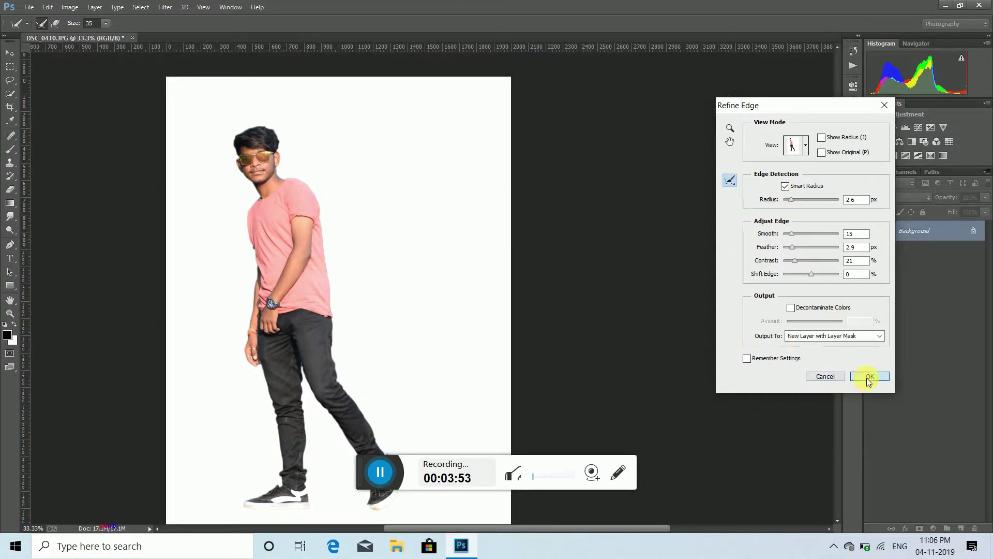
pyautogui.click(869, 376)
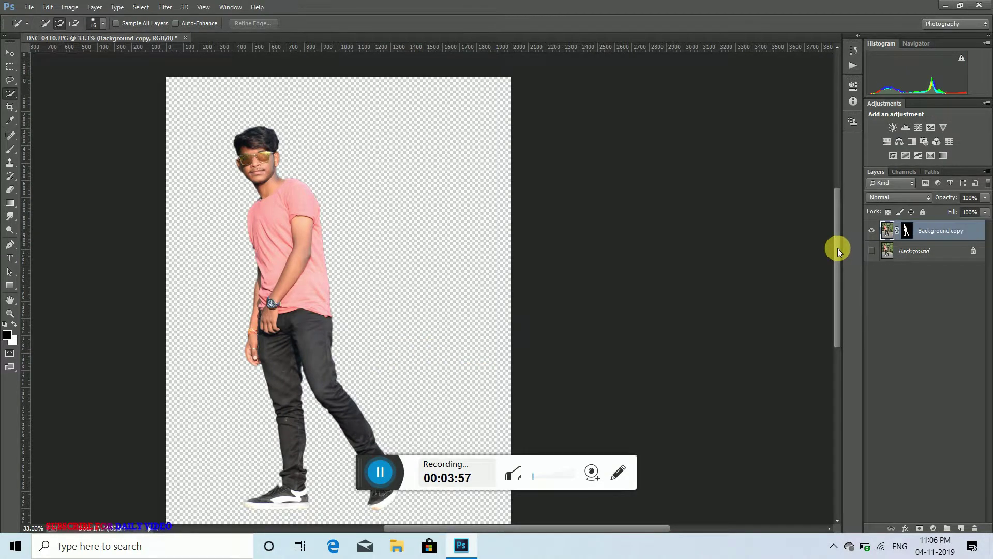
# Unlock the hidden Background layer to turn it into a regular layer
pyautogui.moveTo(837, 247); pyautogui.dragTo(839, 266)
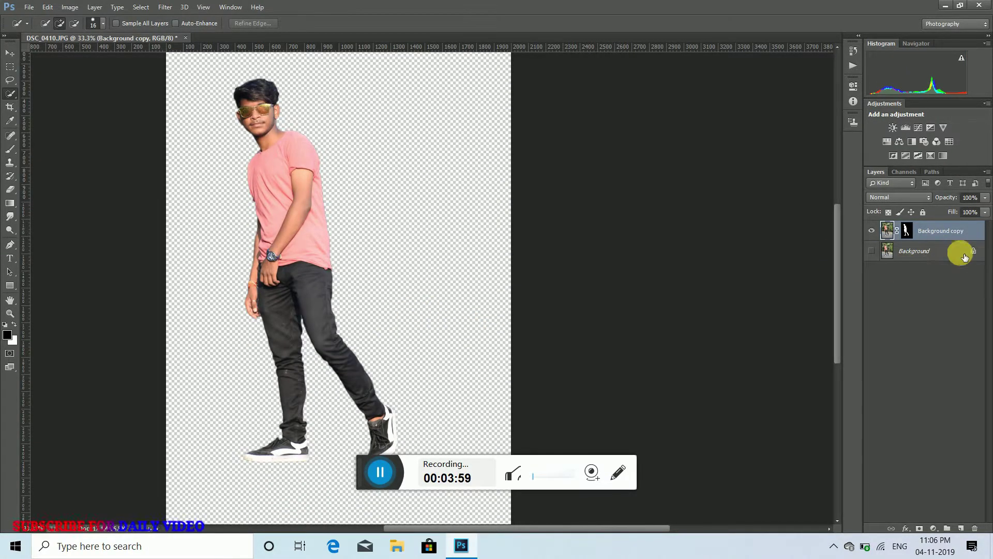
pyautogui.click(974, 251)
pyautogui.click(872, 252)
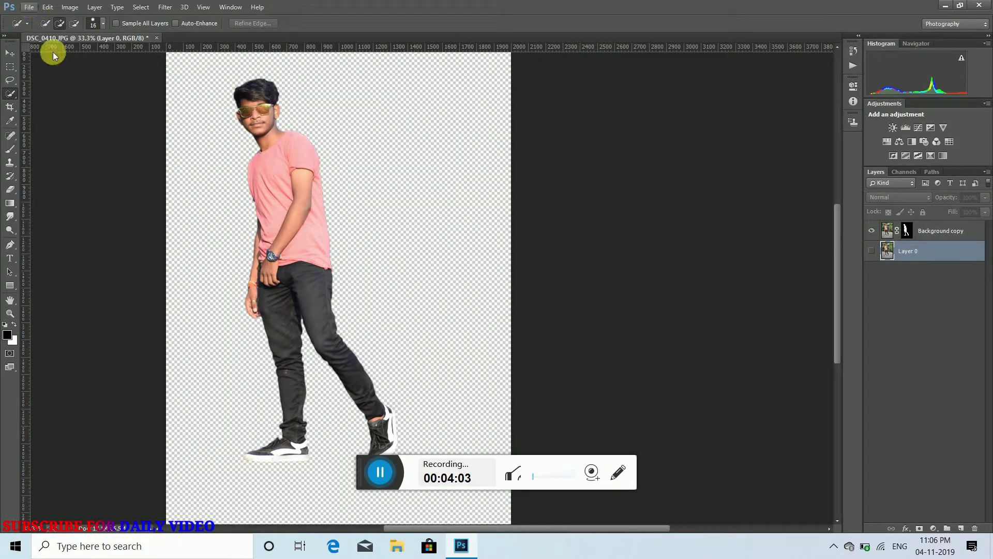
# Crop a strip off the bottom of the canvas below the man's shoes
pyautogui.click(10, 107)
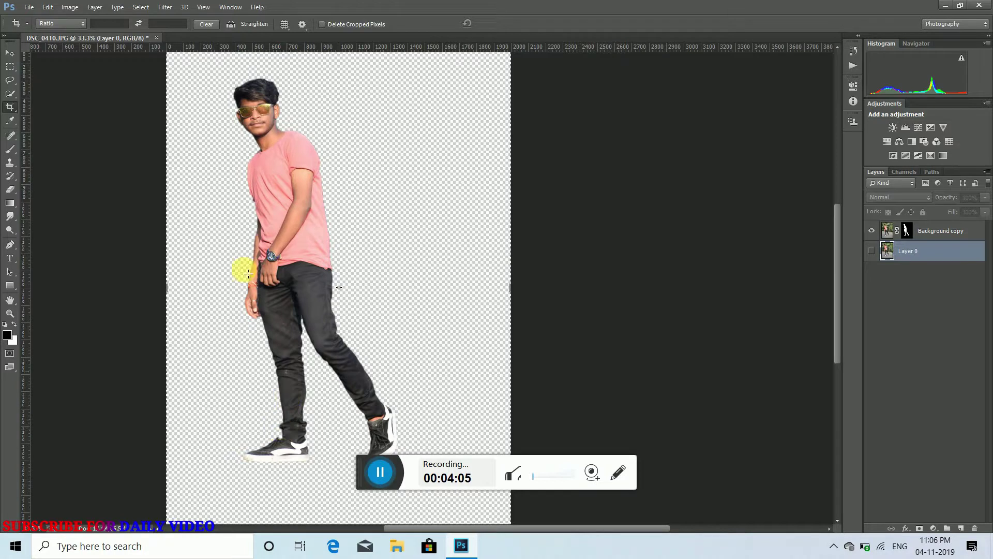
pyautogui.scroll(-3, 427, 301)
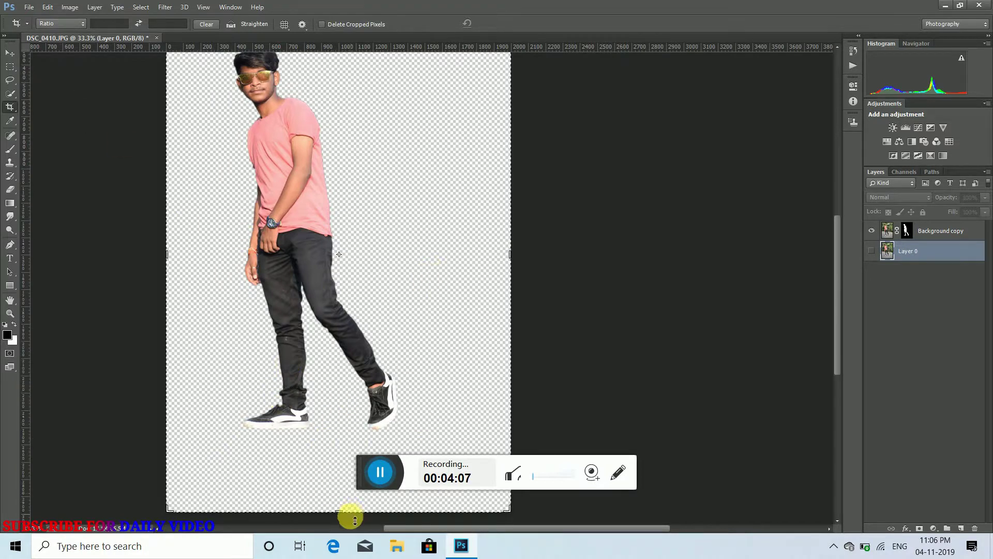
pyautogui.moveTo(340, 513)
pyautogui.mouseDown()
pyautogui.moveTo(343, 492)
pyautogui.moveTo(328, 476)
pyautogui.mouseUp()
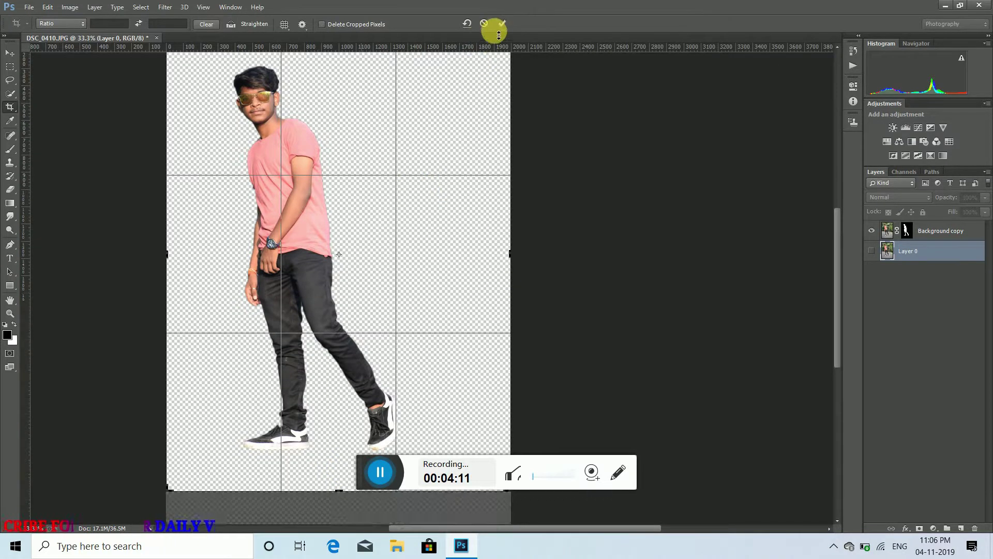
pyautogui.click(502, 25)
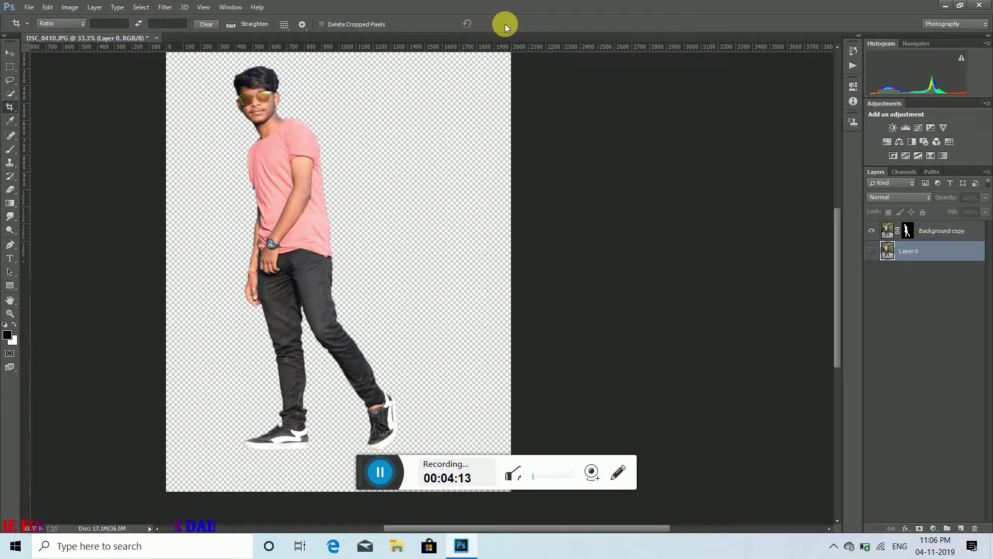
# Crop the empty area on the canvas's right side, extending the canvas slightly on the left and above the man
pyautogui.moveTo(837, 261)
pyautogui.mouseDown()
pyautogui.moveTo(837, 229)
pyautogui.moveTo(837, 246)
pyautogui.mouseUp()
pyautogui.click(305, 171)
pyautogui.moveTo(513, 302); pyautogui.dragTo(472, 302)
pyautogui.moveTo(202, 302); pyautogui.dragTo(182, 299)
pyautogui.moveTo(344, 65)
pyautogui.mouseDown()
pyautogui.moveTo(337, 49)
pyautogui.moveTo(337, 66)
pyautogui.mouseUp()
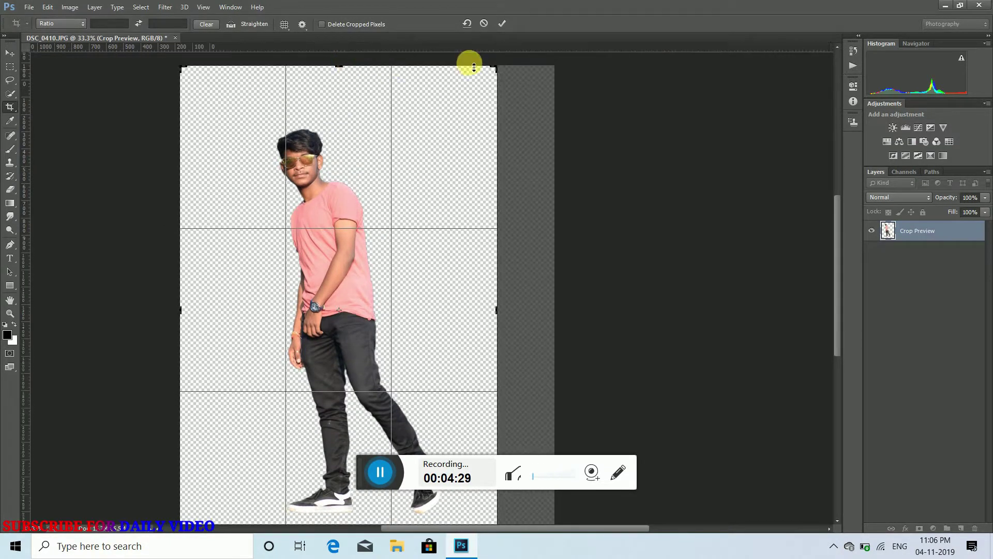
pyautogui.click(502, 23)
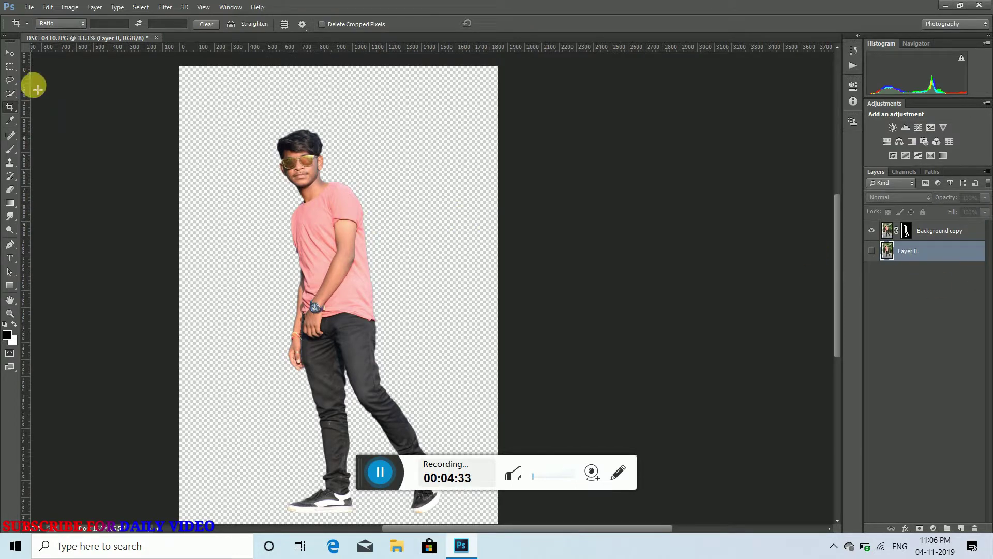
# Place the "Verifeid on Instagram" background image as an embedded layer between the masked cutout and Layer 0
pyautogui.click(24, 11)
pyautogui.click(111, 192)
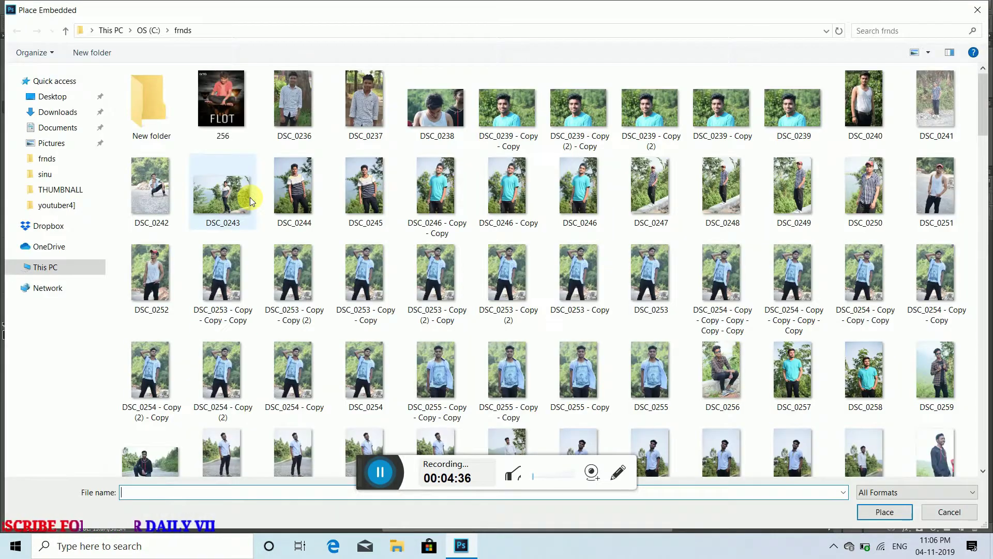
pyautogui.click(57, 267)
pyautogui.doubleClick(195, 196)
pyautogui.click(208, 163)
pyautogui.doubleClick(208, 163)
pyautogui.doubleClick(445, 91)
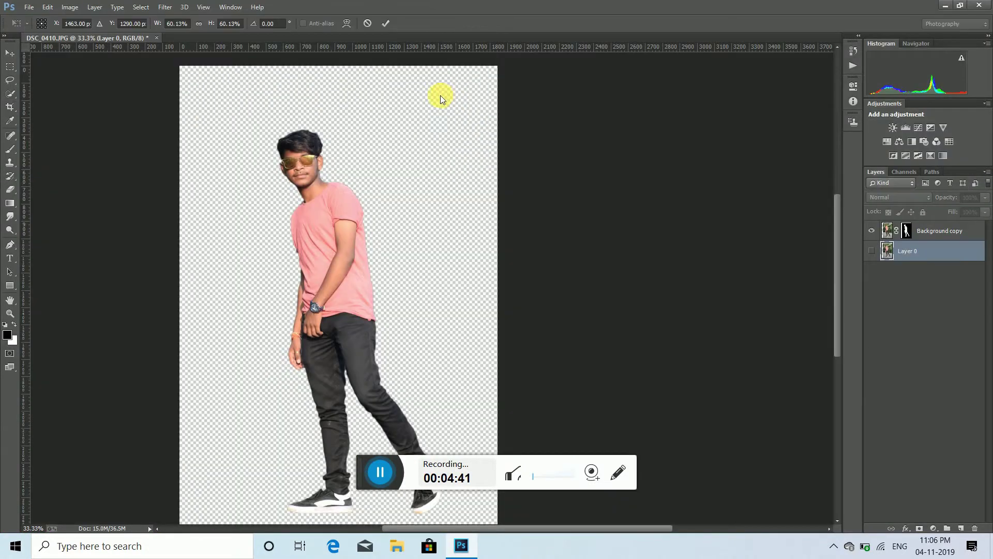
# Align the placed background image with the canvas and stretch it to about 61.3% width and 71% height to cover the empty area above
pyautogui.moveTo(452, 334); pyautogui.dragTo(360, 375)
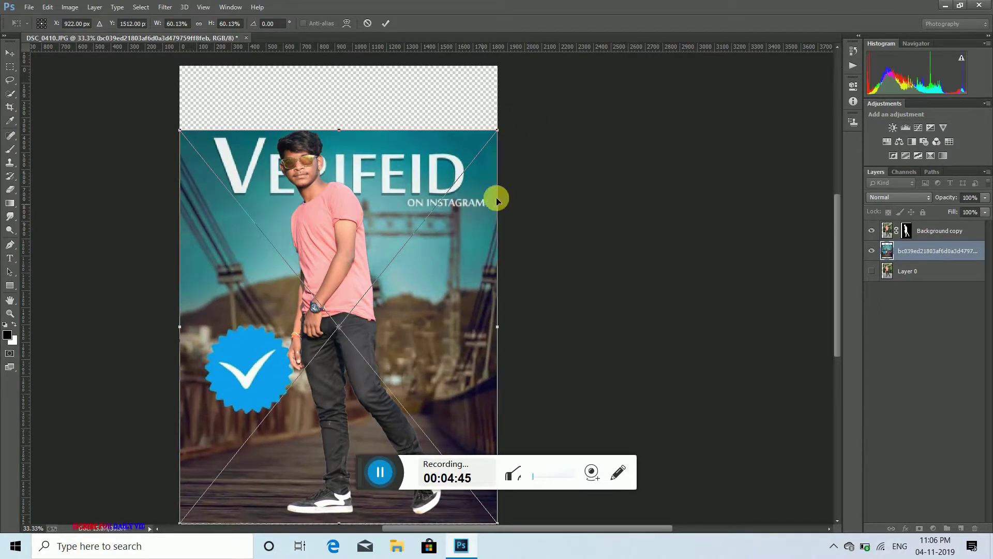
pyautogui.moveTo(499, 129); pyautogui.dragTo(505, 61)
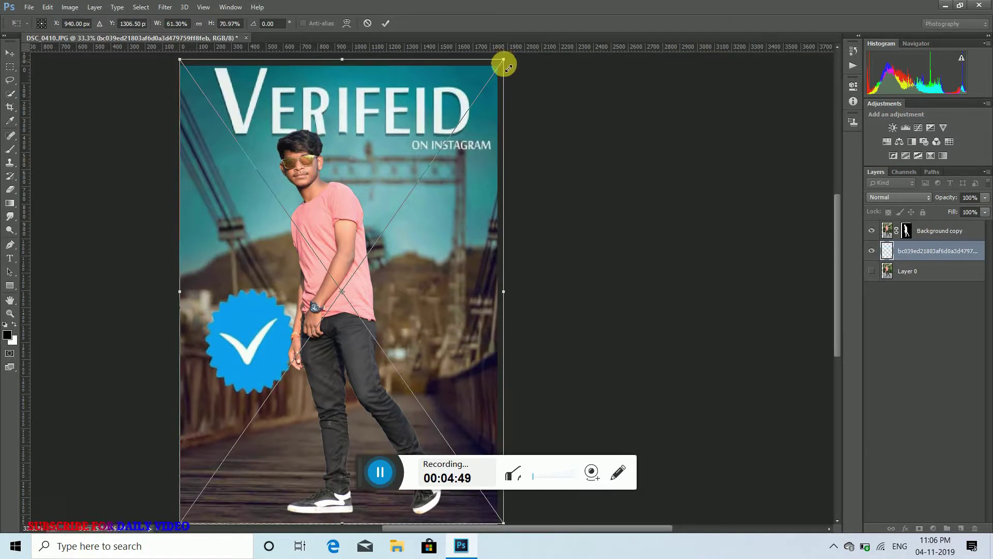
pyautogui.click(383, 22)
# Move the man's cutout layer up and to the right so he stands beside the blue check badge
pyautogui.click(951, 233)
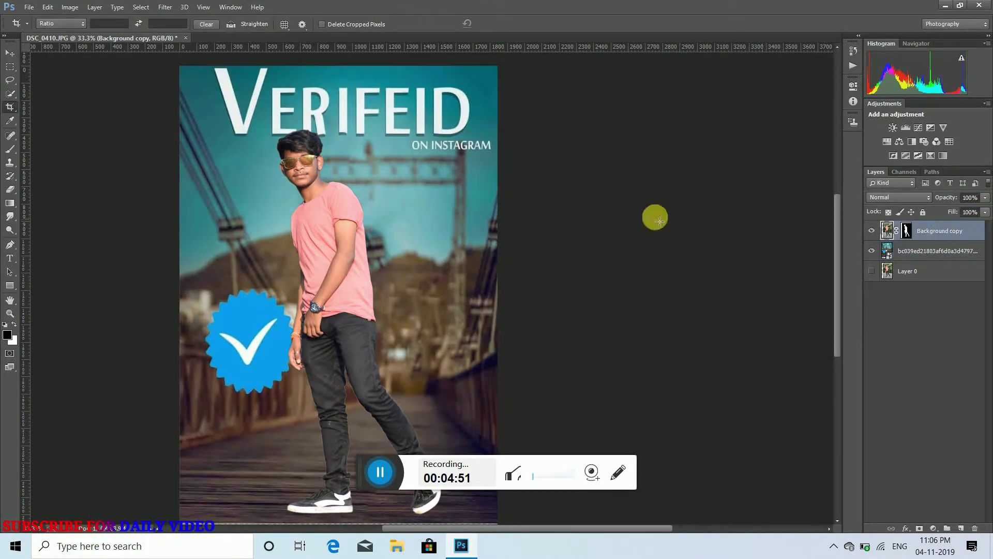
pyautogui.click(11, 53)
pyautogui.moveTo(334, 290); pyautogui.dragTo(365, 280)
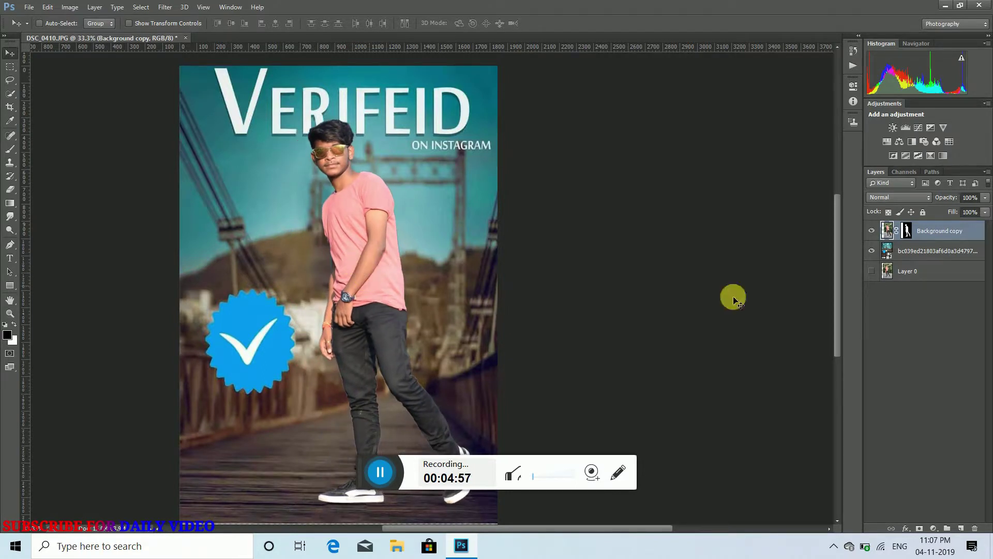
pyautogui.moveTo(834, 291); pyautogui.dragTo(835, 290)
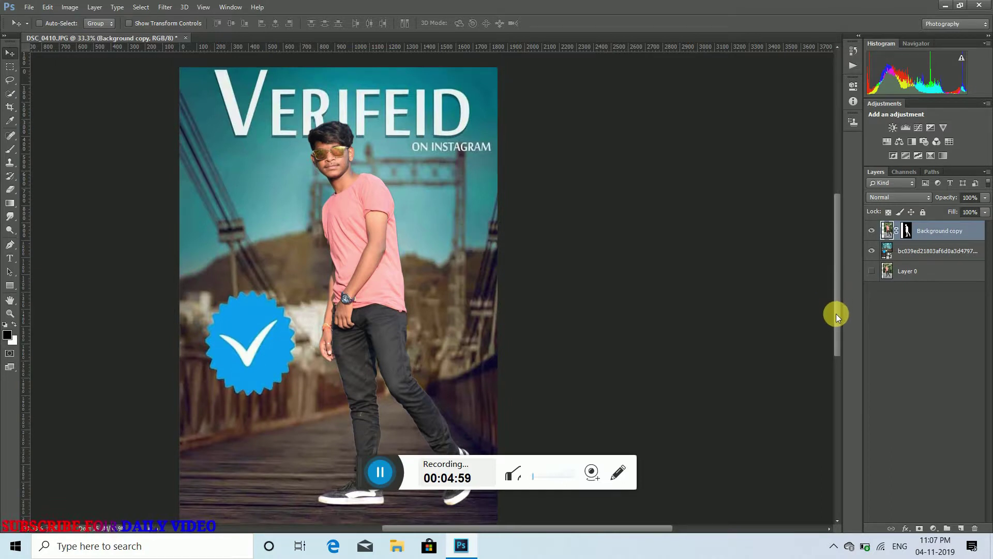
pyautogui.moveTo(836, 309); pyautogui.dragTo(836, 373)
pyautogui.moveTo(385, 250)
pyautogui.mouseDown()
pyautogui.moveTo(388, 279)
pyautogui.moveTo(391, 246)
pyautogui.mouseUp()
# Shift the background image layer down to cover the empty strip below the man's shoes
pyautogui.click(906, 250)
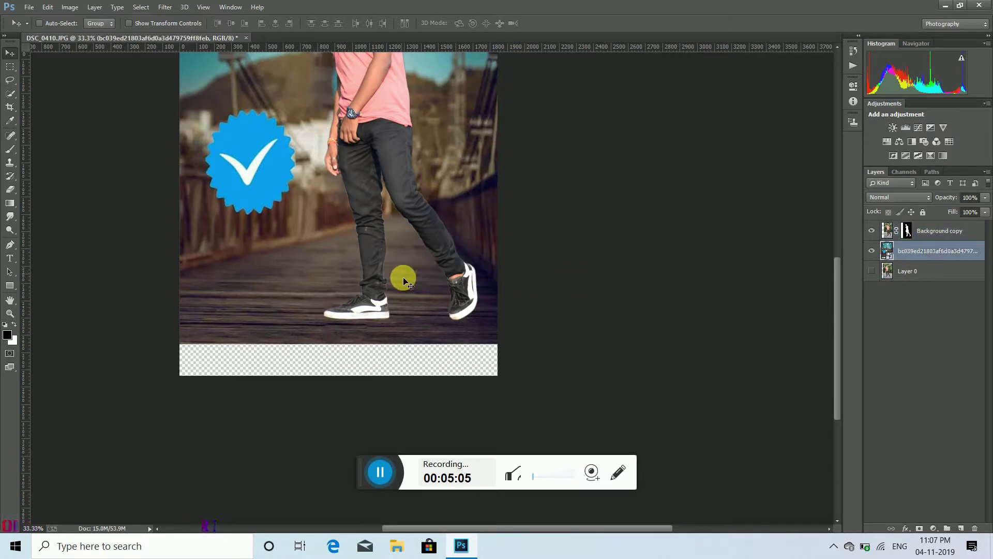
pyautogui.moveTo(347, 285); pyautogui.dragTo(338, 302)
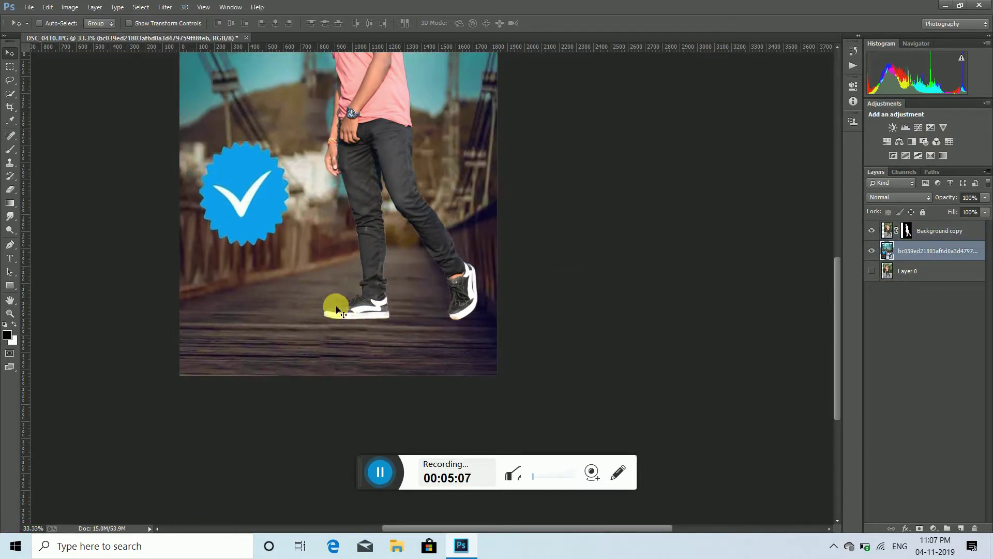
pyautogui.moveTo(836, 334); pyautogui.dragTo(838, 271)
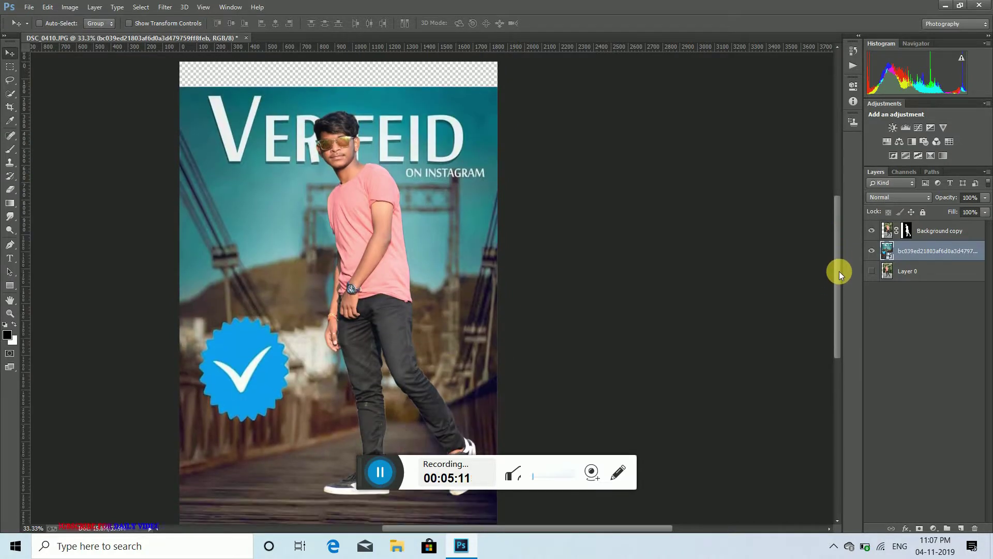
# Delete the background image layer and place the same "Verifeid on Instagram" image again as an embedded layer beneath the cutout
pyautogui.rightClick(948, 251)
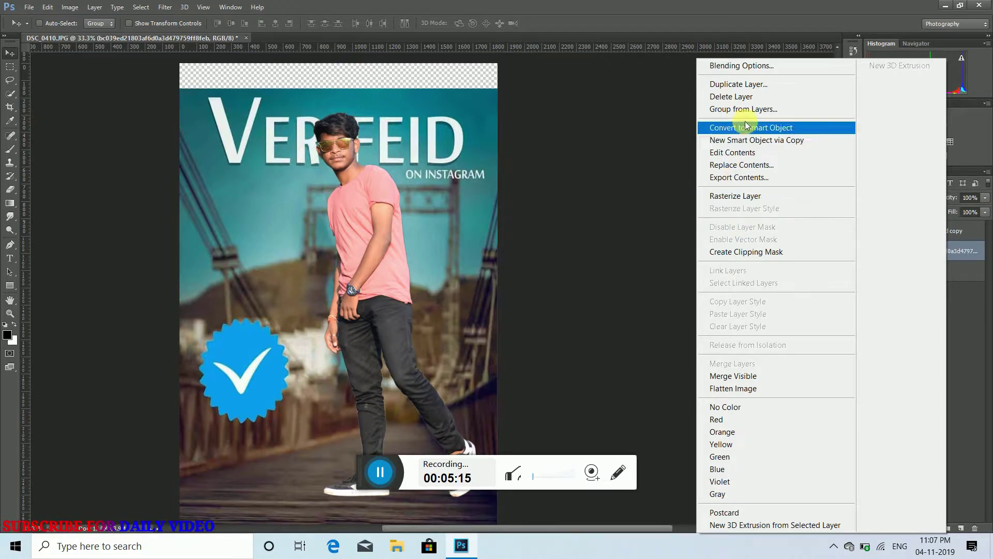
pyautogui.click(746, 98)
pyautogui.click(483, 203)
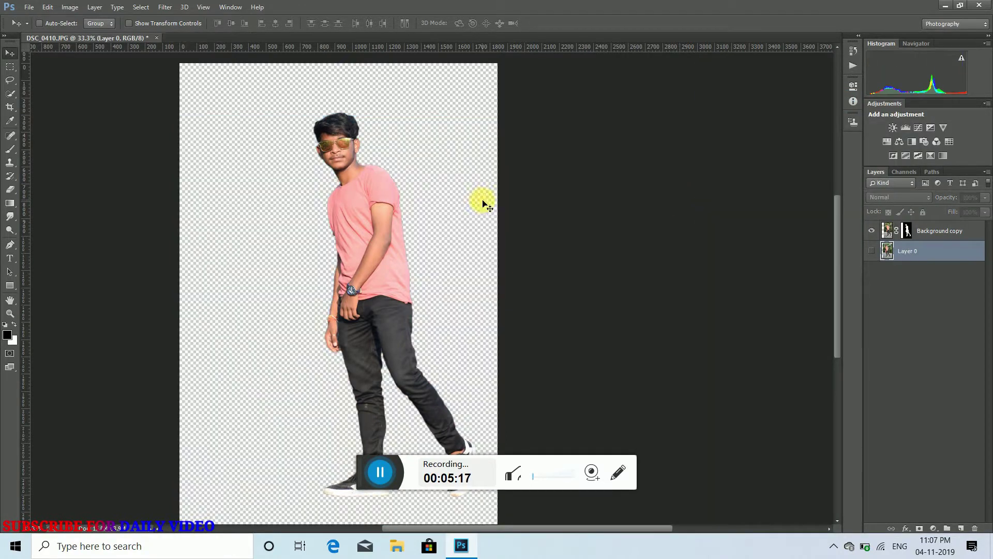
pyautogui.click(38, 11)
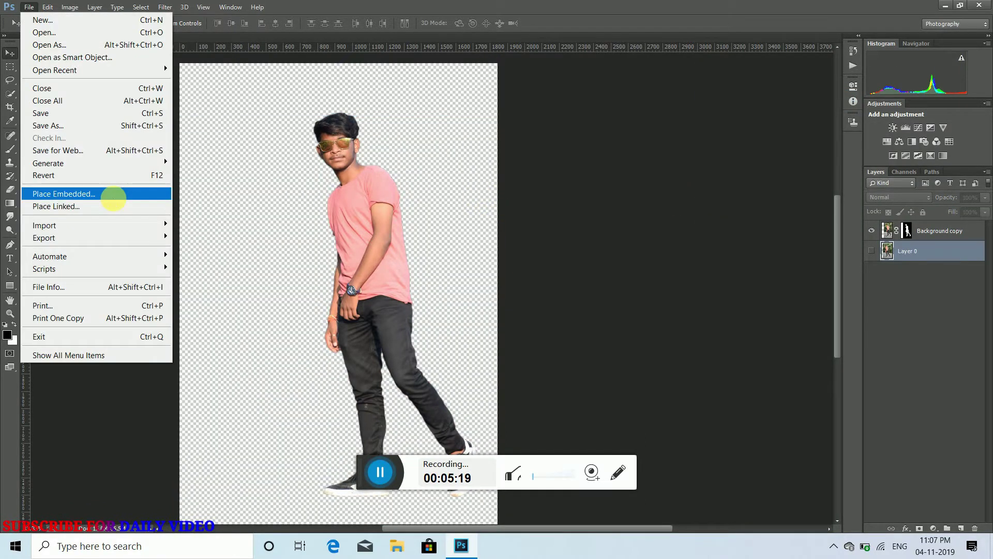
pyautogui.click(114, 200)
pyautogui.doubleClick(445, 98)
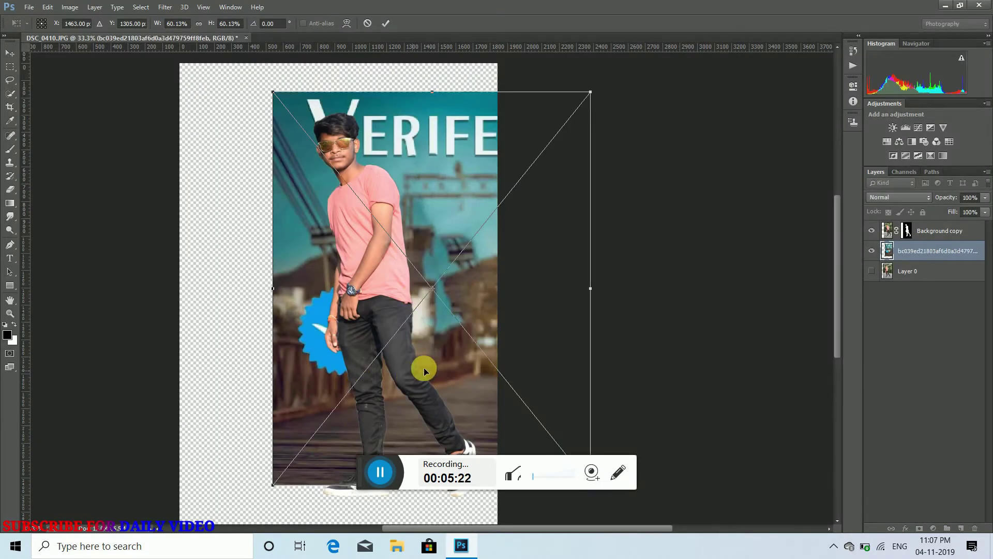
# Align the placed background with the canvas's left edge and stretch it to about 61.8% width and 71.3% height
pyautogui.moveTo(438, 363); pyautogui.dragTo(350, 377)
pyautogui.moveTo(497, 495)
pyautogui.mouseDown()
pyautogui.moveTo(505, 526)
pyautogui.moveTo(501, 504)
pyautogui.mouseUp()
pyautogui.moveTo(180, 99); pyautogui.dragTo(181, 64)
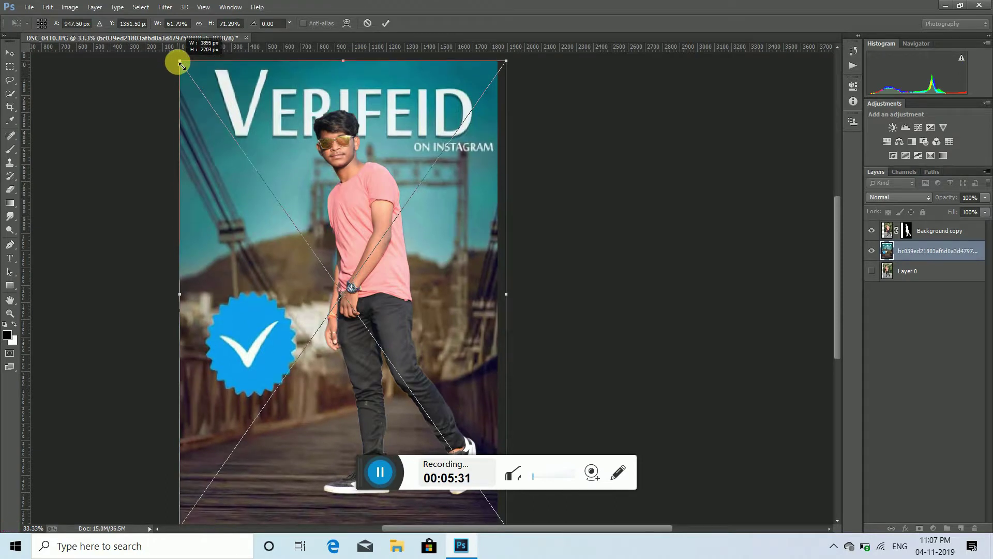
pyautogui.click(384, 23)
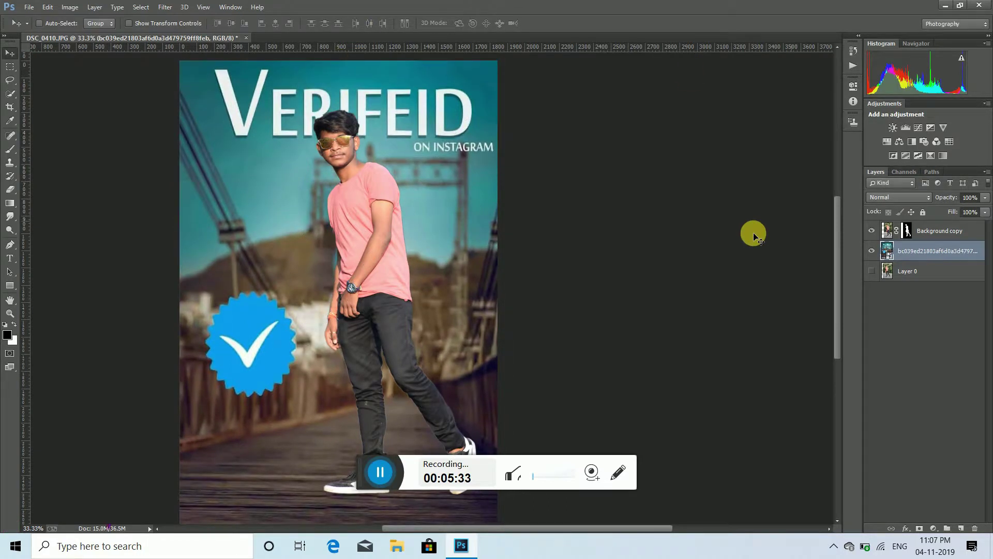
# Move the background image layer down to cover the empty strip at the canvas's lower edge
pyautogui.moveTo(837, 266); pyautogui.dragTo(836, 334)
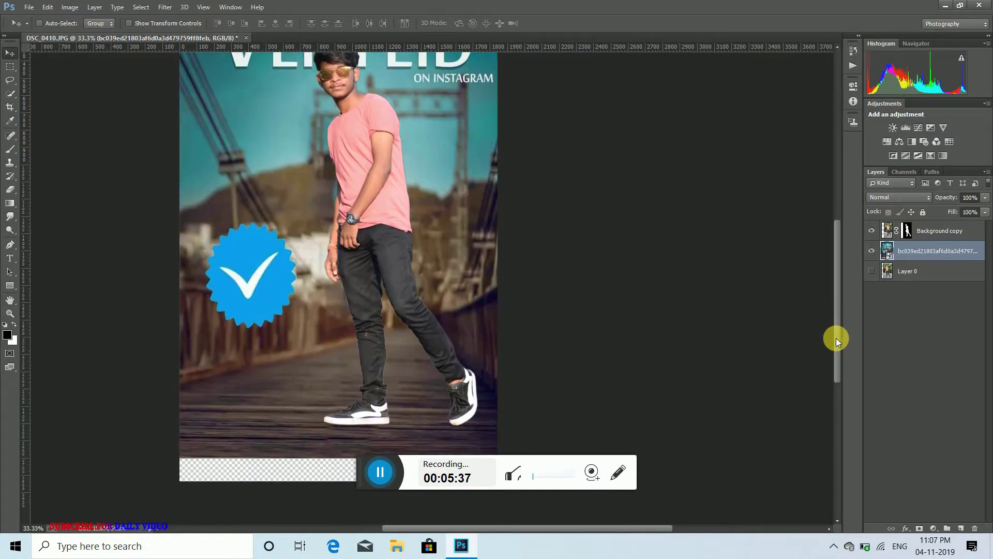
pyautogui.moveTo(426, 262); pyautogui.dragTo(425, 285)
pyautogui.moveTo(837, 278); pyautogui.dragTo(835, 232)
# Crop the empty strip off the canvas above the background image
pyautogui.click(8, 100)
pyautogui.click(12, 107)
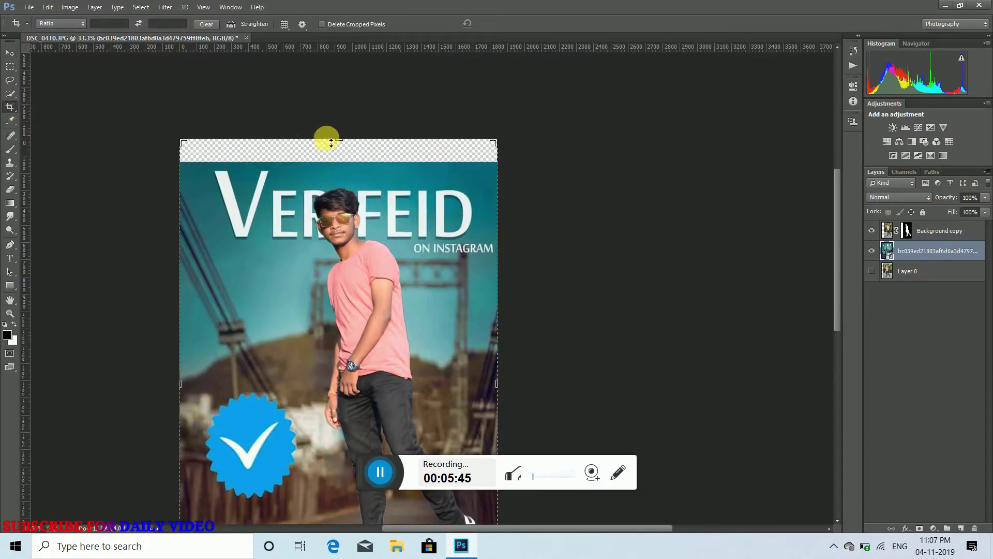
pyautogui.moveTo(352, 143)
pyautogui.mouseDown()
pyautogui.moveTo(343, 140)
pyautogui.moveTo(346, 157)
pyautogui.moveTo(358, 138)
pyautogui.mouseUp()
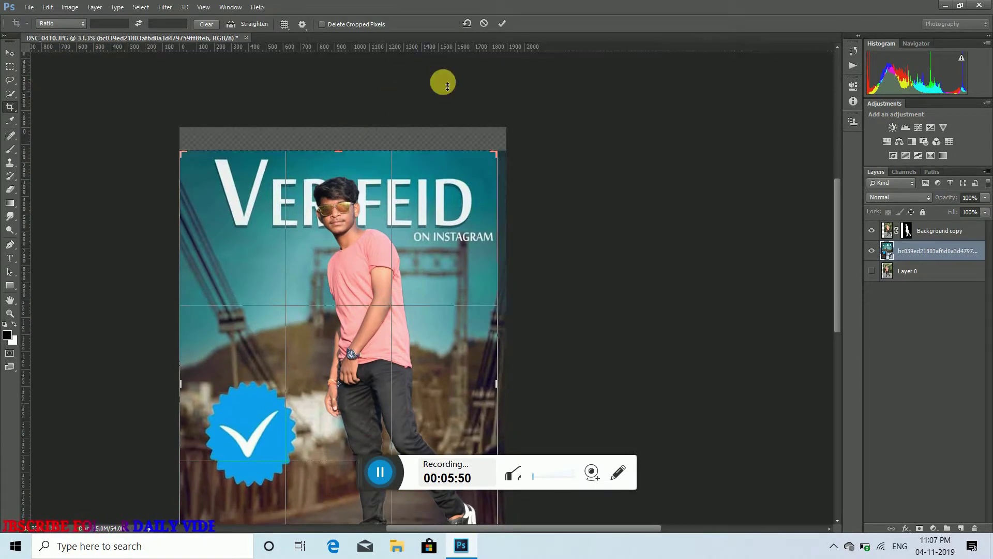
pyautogui.click(503, 21)
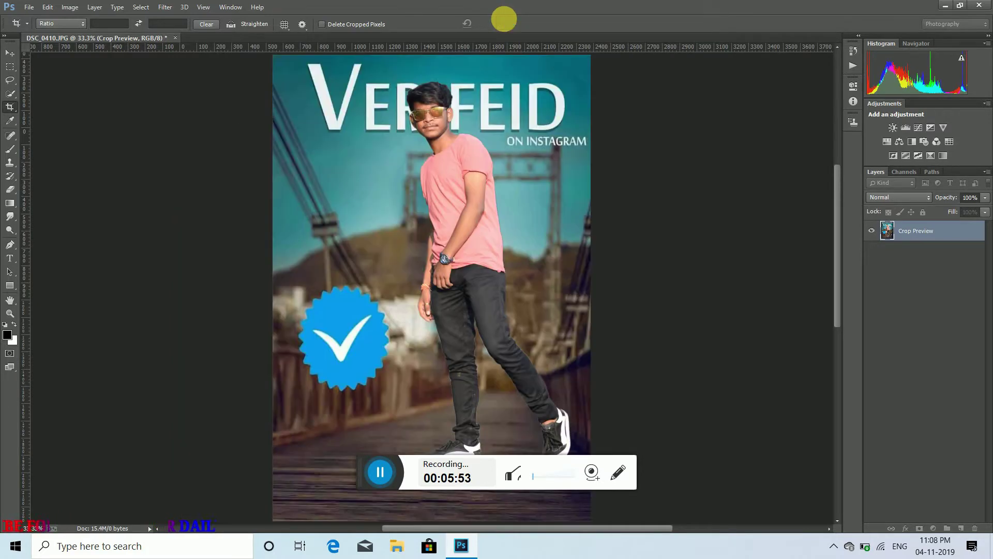
# Move the man's cutout layer down and slightly left on the bridge background
pyautogui.click(938, 230)
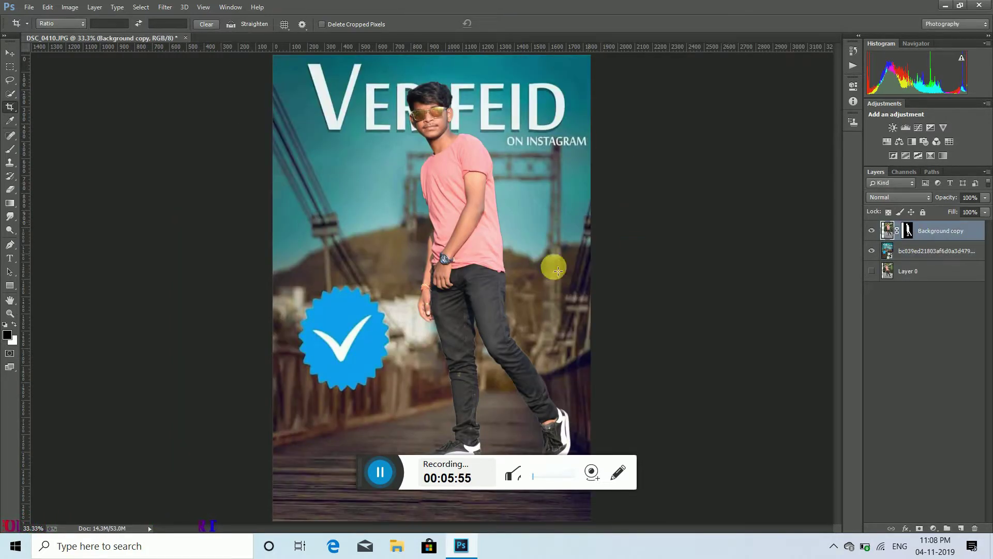
pyautogui.click(11, 53)
pyautogui.moveTo(484, 270); pyautogui.dragTo(472, 292)
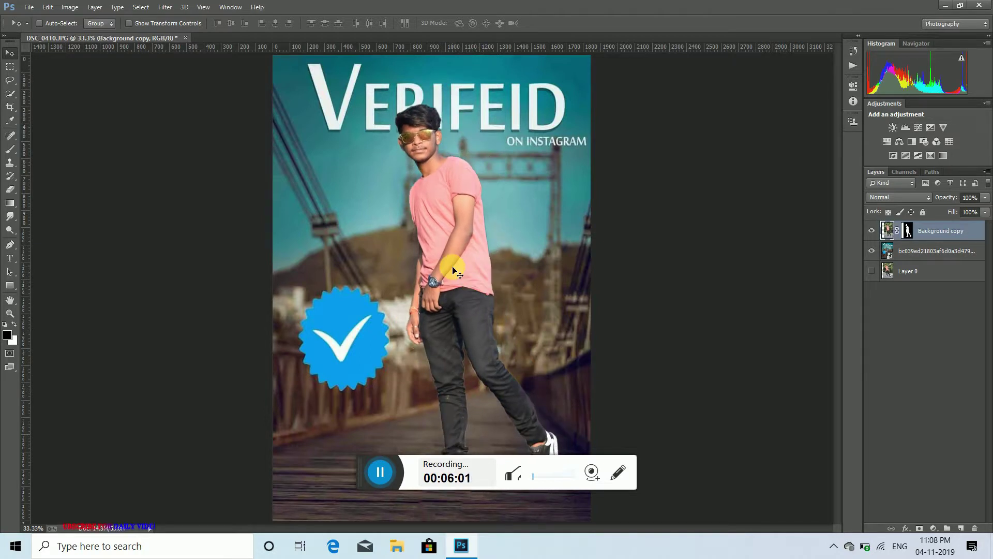
# Examine the cutout's edges around the body, the legs and the man's front shoe up close
pyautogui.doubleClick(10, 313)
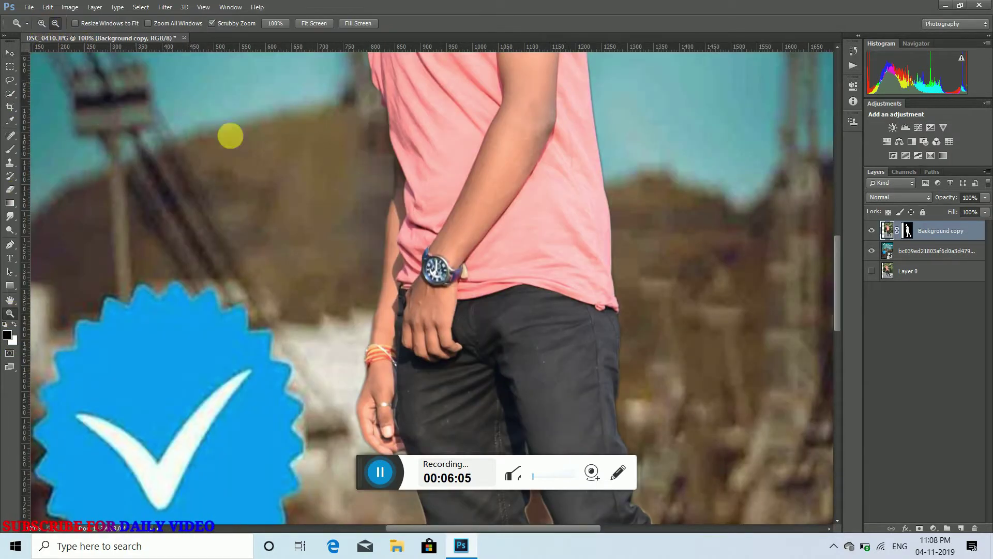
pyautogui.click(367, 219)
pyautogui.click(411, 277)
pyautogui.click(550, 262)
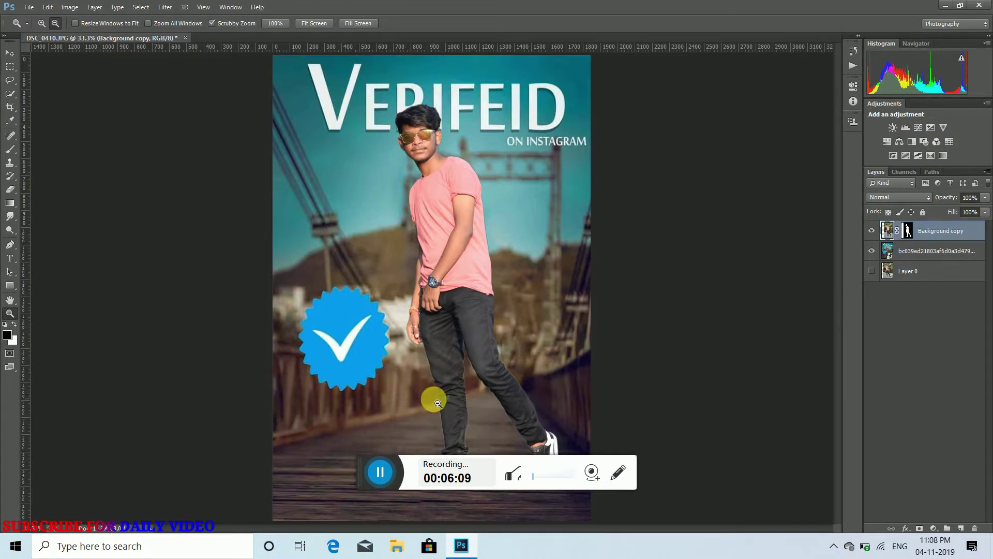
pyautogui.click(495, 451)
pyautogui.click(497, 450)
pyautogui.click(499, 424)
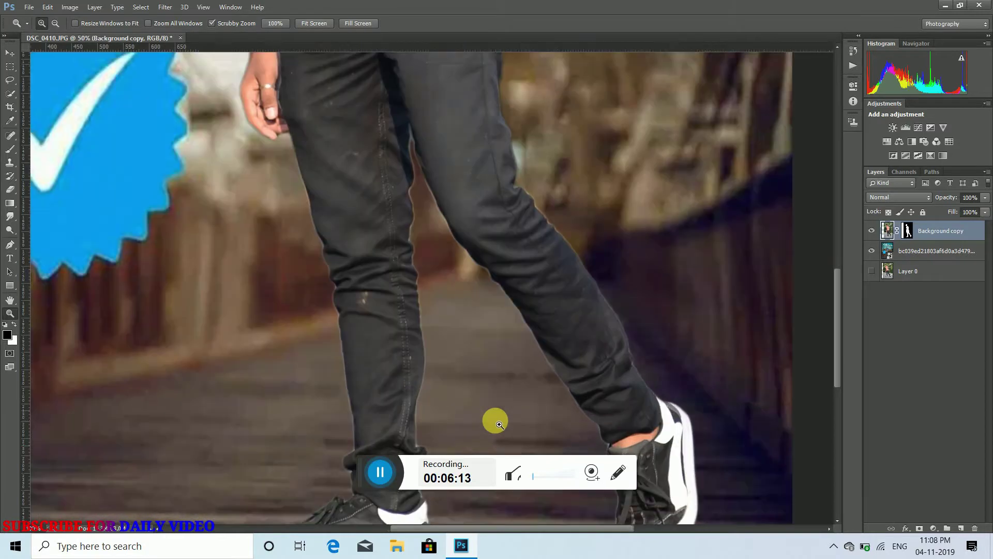
pyautogui.click(498, 424)
pyautogui.click(503, 402)
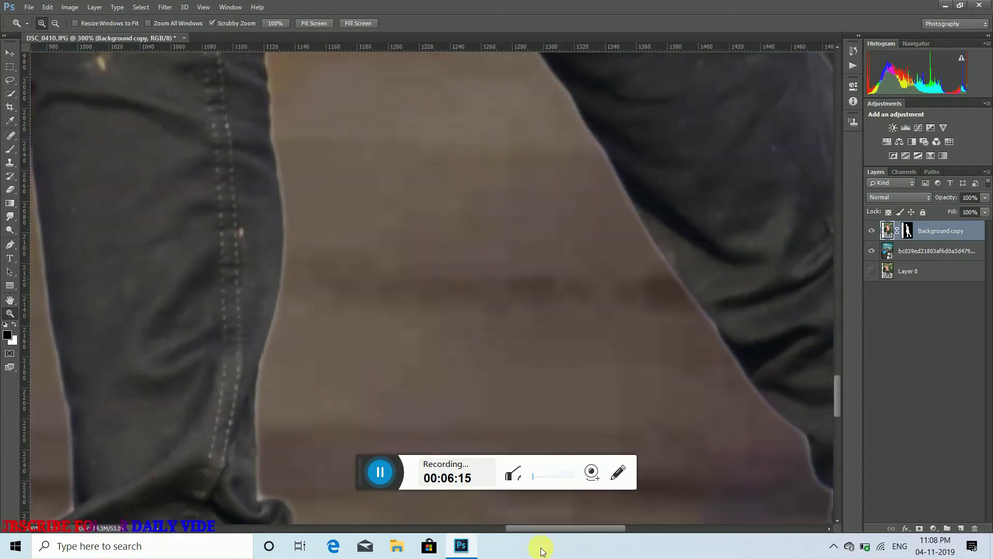
pyautogui.moveTo(836, 394); pyautogui.dragTo(840, 438)
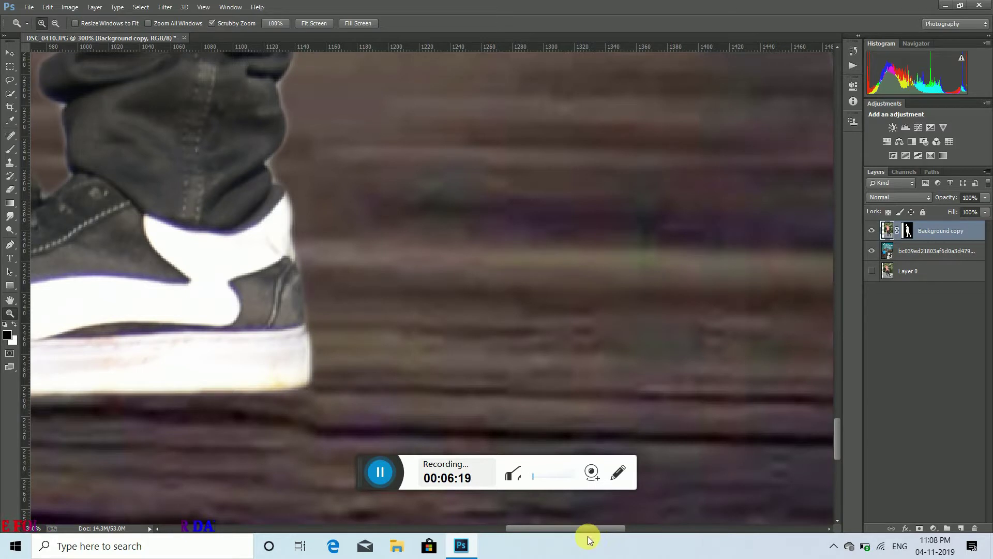
pyautogui.moveTo(584, 532); pyautogui.dragTo(473, 522)
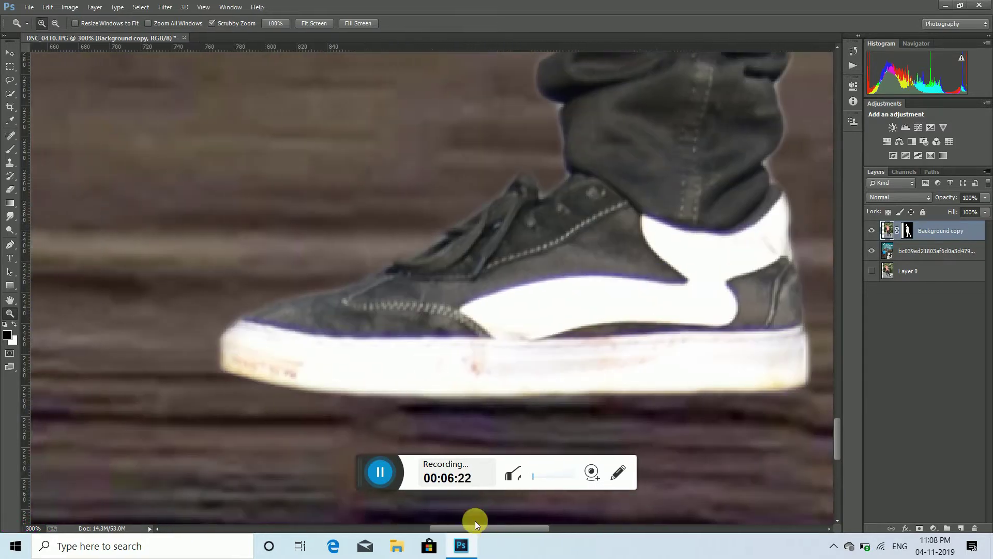
# Try to clean the cutout's edge at the front shoe's toe with the Eraser
pyautogui.click(9, 195)
pyautogui.moveTo(251, 390)
pyautogui.mouseDown()
pyautogui.moveTo(233, 379)
pyautogui.moveTo(249, 387)
pyautogui.mouseUp()
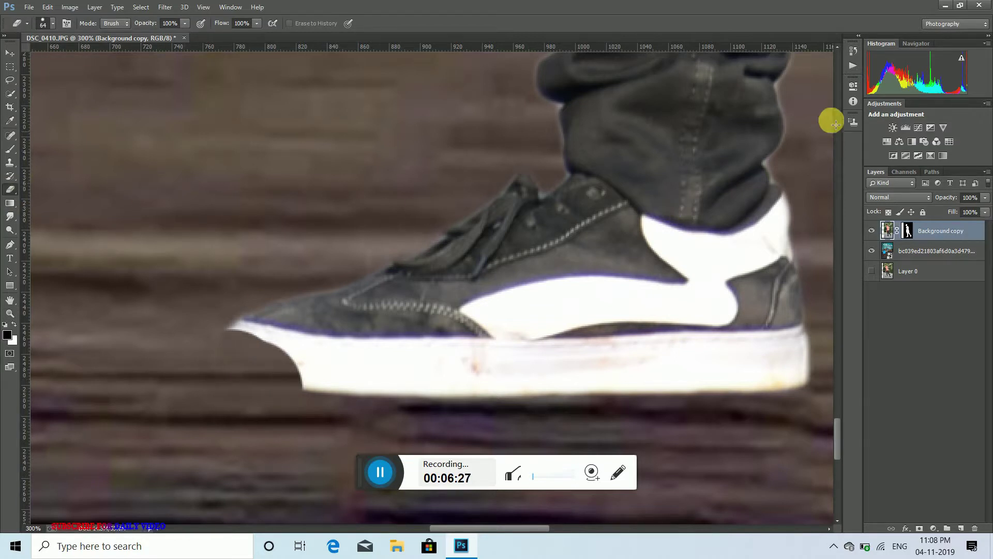
# Revert the document to the last Move state, undoing the eraser strokes on the shoe
pyautogui.click(860, 37)
pyautogui.click(858, 37)
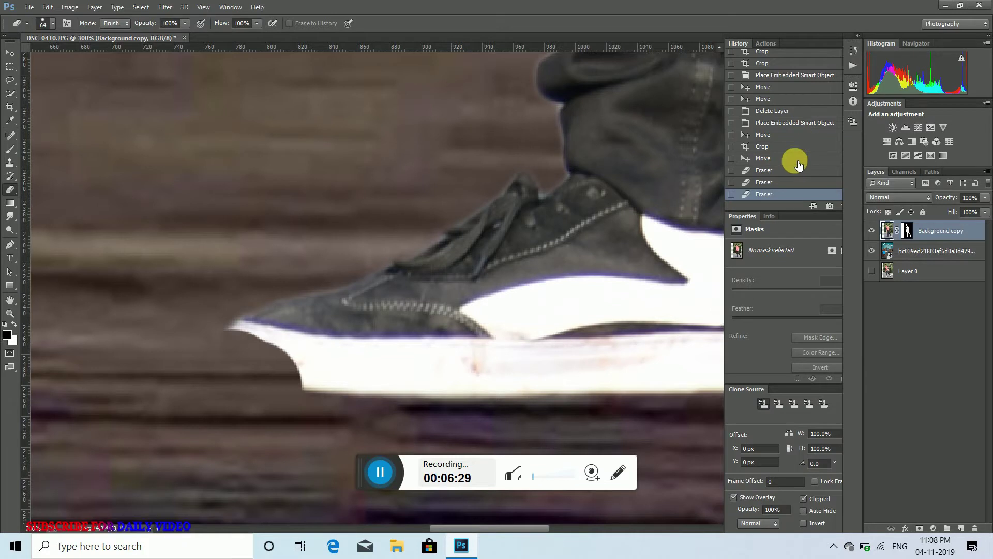
pyautogui.click(861, 37)
pyautogui.click(860, 36)
pyautogui.click(859, 36)
pyautogui.click(858, 36)
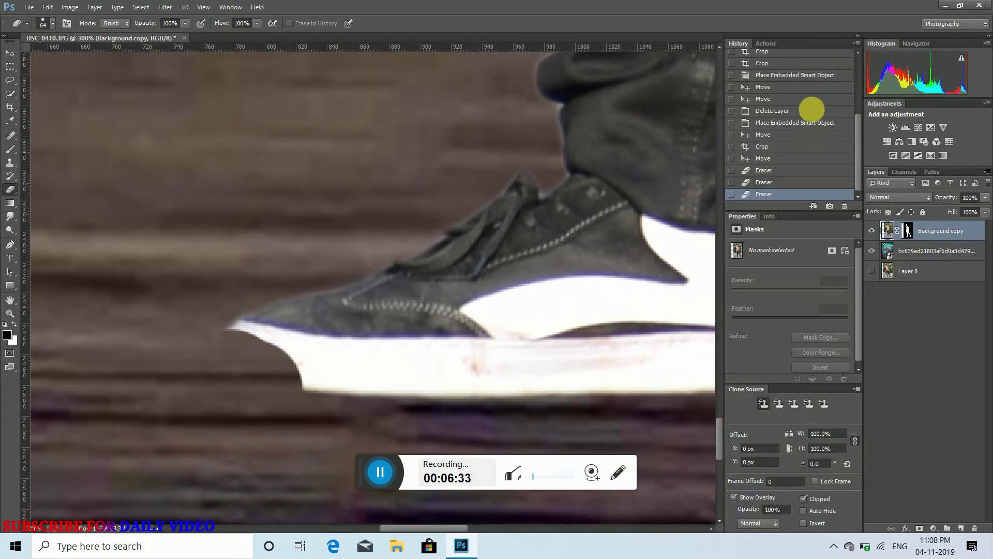
pyautogui.click(860, 37)
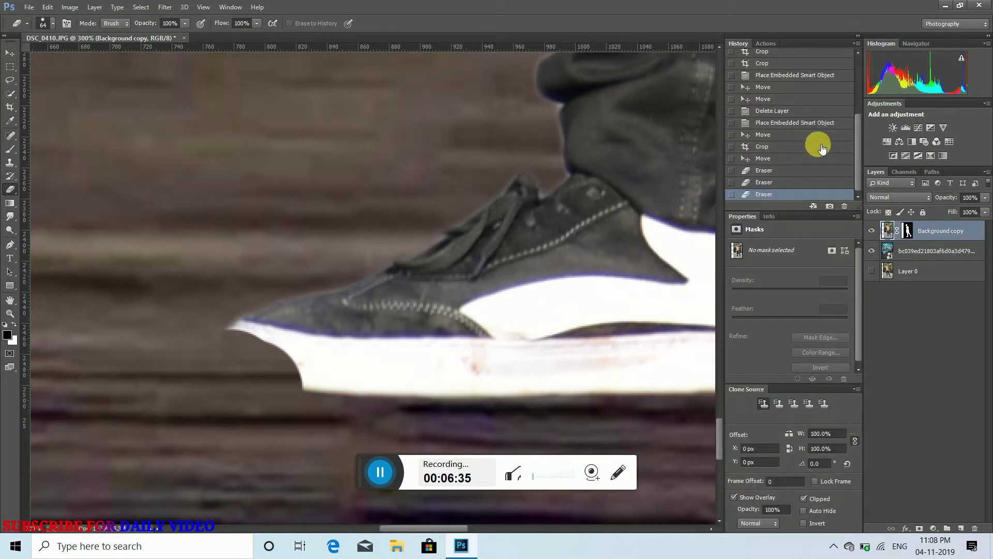
pyautogui.click(802, 172)
pyautogui.click(800, 159)
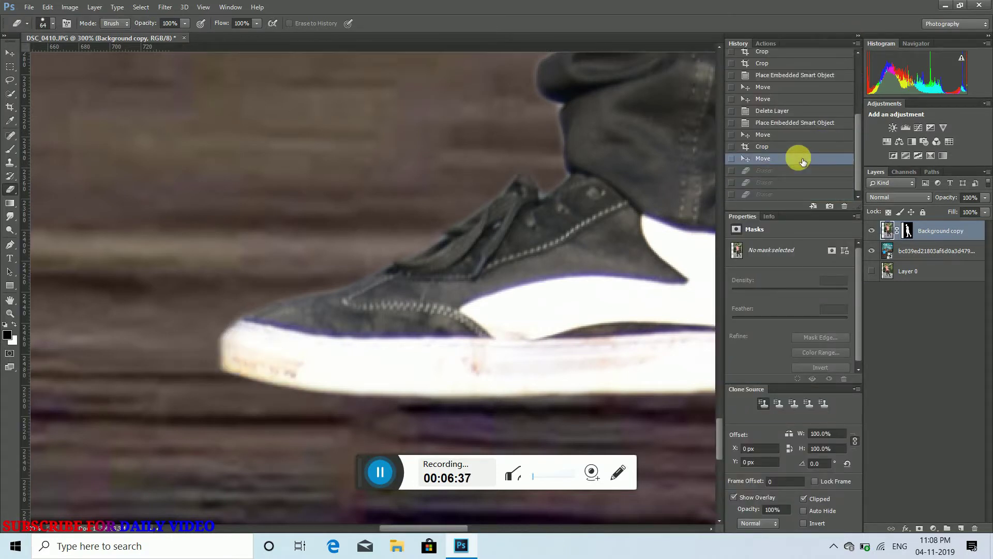
pyautogui.click(862, 37)
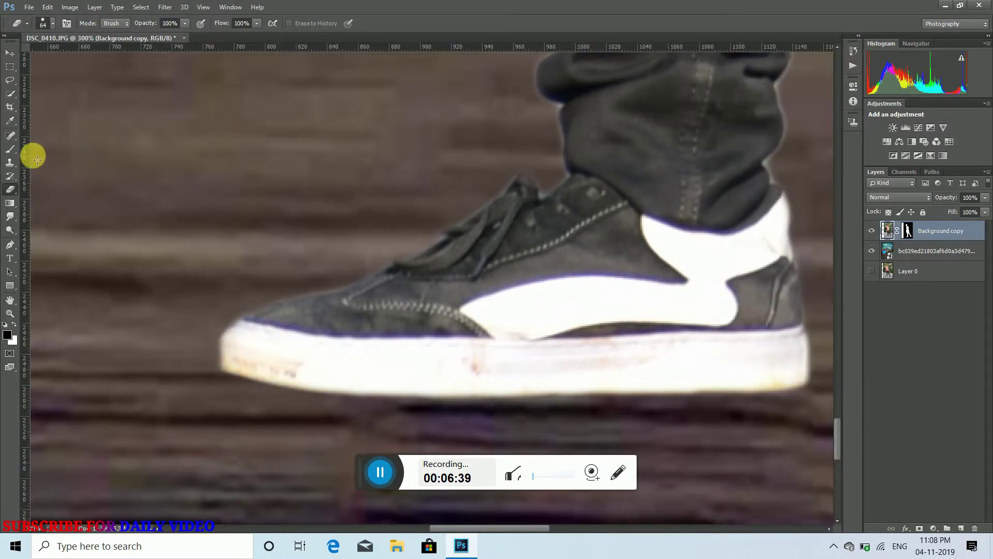
# Paint with a black 14 px brush along the lower edge of the front shoe's white sole
pyautogui.click(9, 150)
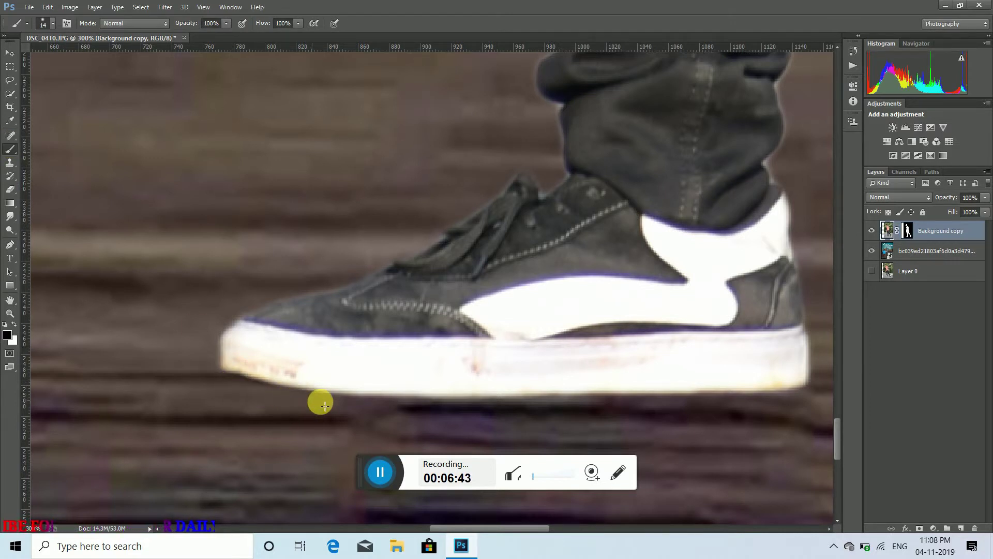
pyautogui.moveTo(631, 401); pyautogui.dragTo(374, 406)
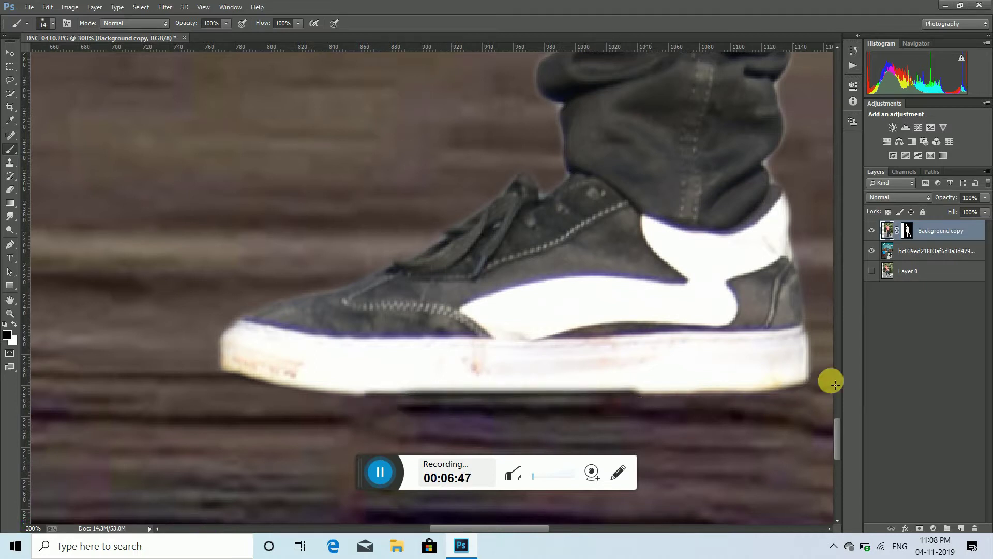
pyautogui.scroll(5, 784, 406)
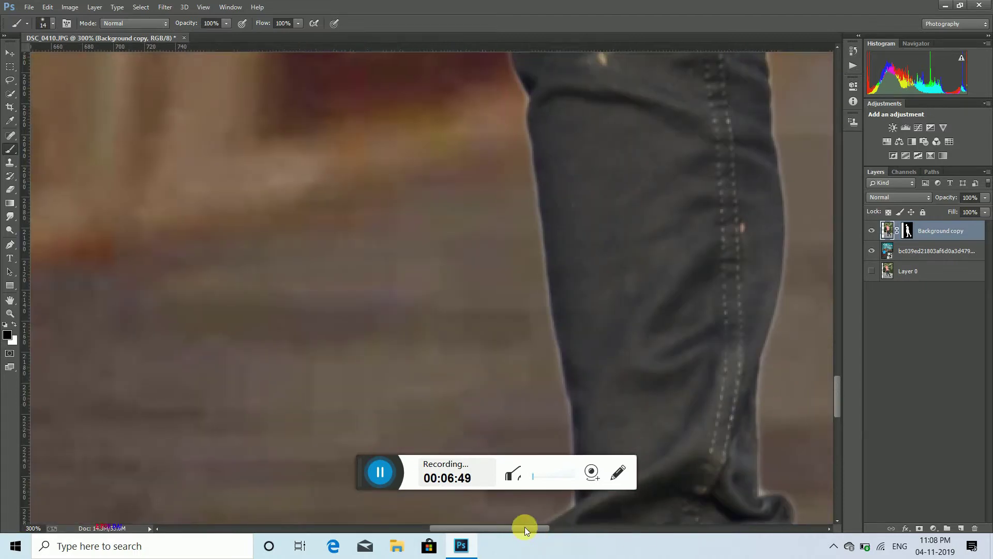
# Paint in black with the 14 px brush along the outer lower edge of the rear shoe's white sole
pyautogui.click(576, 529)
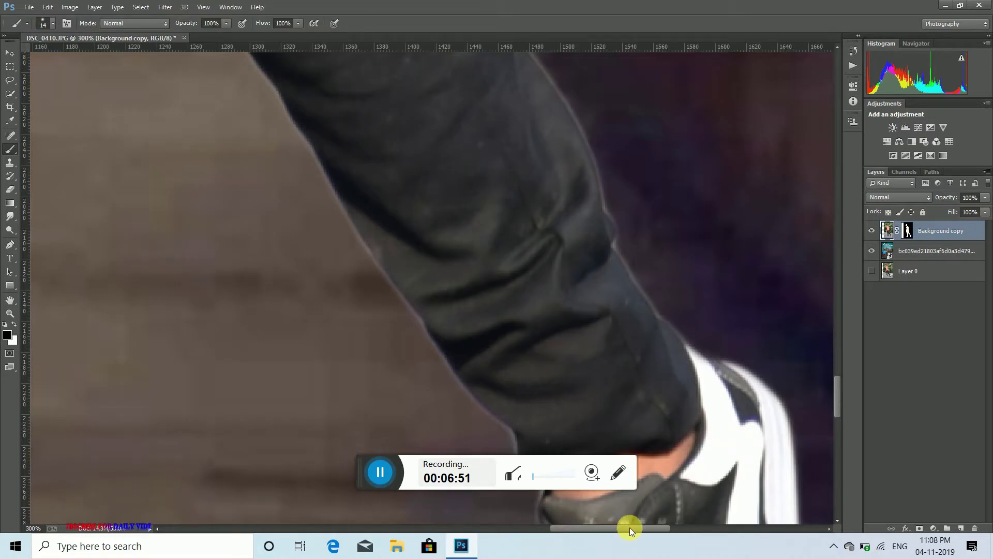
pyautogui.moveTo(767, 377)
pyautogui.mouseDown()
pyautogui.moveTo(808, 443)
pyautogui.moveTo(807, 477)
pyautogui.mouseUp()
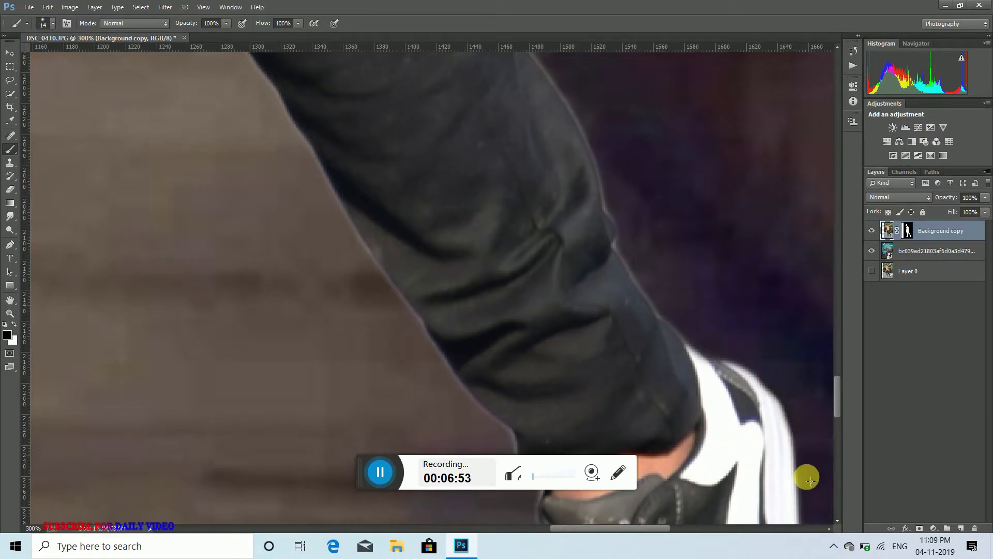
pyautogui.click(838, 391)
pyautogui.moveTo(839, 399); pyautogui.dragTo(832, 438)
pyautogui.moveTo(610, 384)
pyautogui.mouseDown()
pyautogui.moveTo(659, 388)
pyautogui.moveTo(795, 316)
pyautogui.moveTo(818, 266)
pyautogui.moveTo(764, 317)
pyautogui.moveTo(821, 239)
pyautogui.mouseUp()
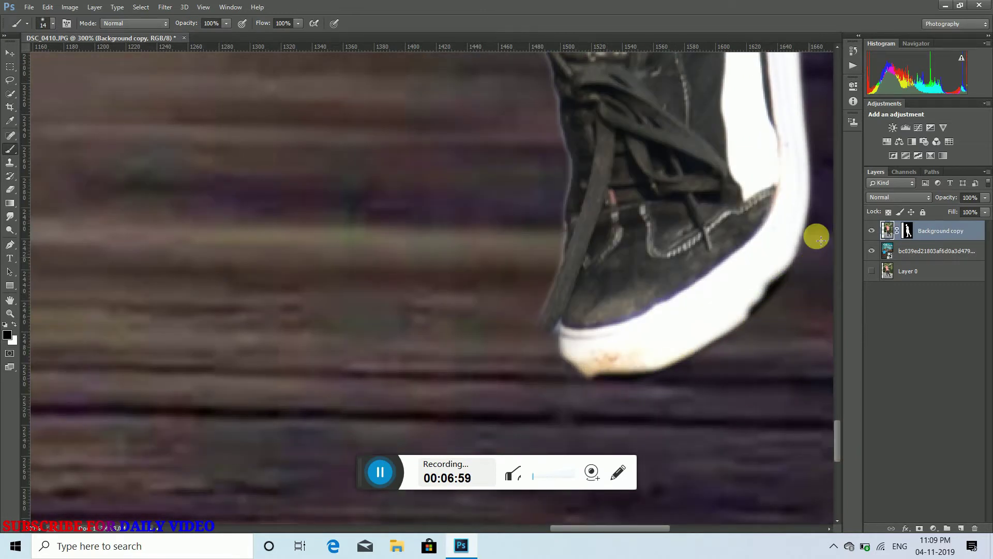
pyautogui.keyDown('shift'); pyautogui.click(821, 240); pyautogui.keyUp('shift')
pyautogui.keyDown('shift'); pyautogui.click(692, 383); pyautogui.keyUp('shift')
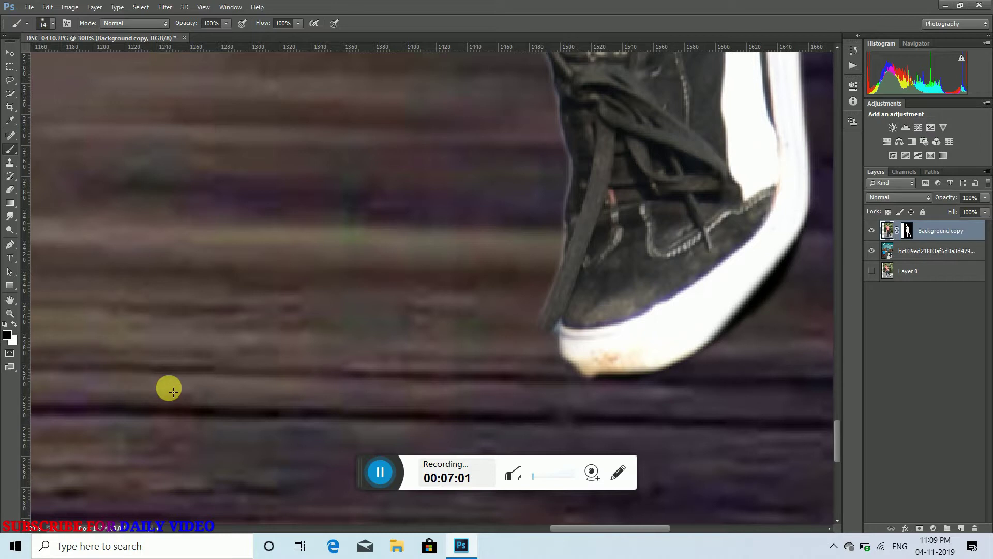
# Place the embedded image 736426_light-flares-png from the sinu folder directly above the background image layer
pyautogui.click(10, 312)
pyautogui.click(56, 25)
pyautogui.click(327, 255)
pyautogui.click(319, 247)
pyautogui.click(236, 196)
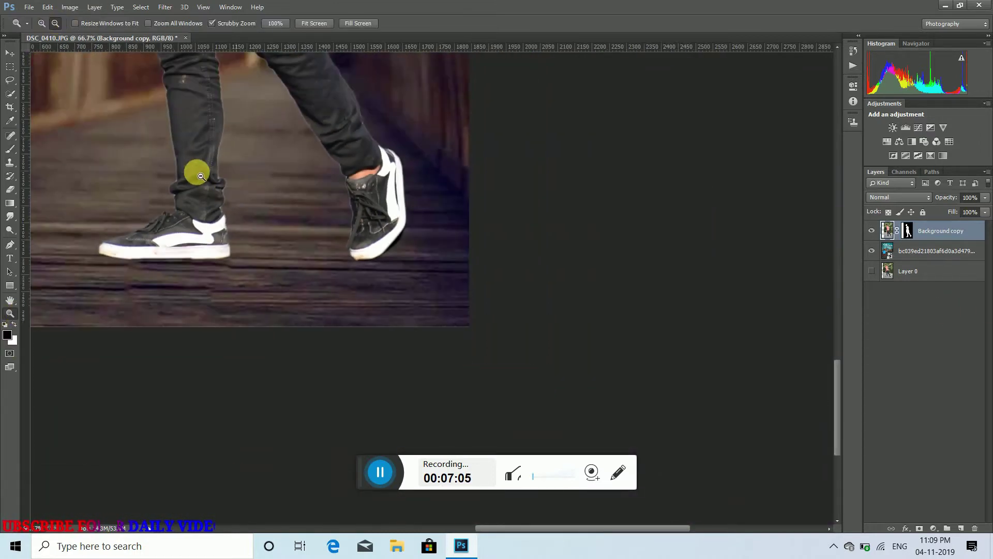
pyautogui.click(201, 176)
pyautogui.click(197, 172)
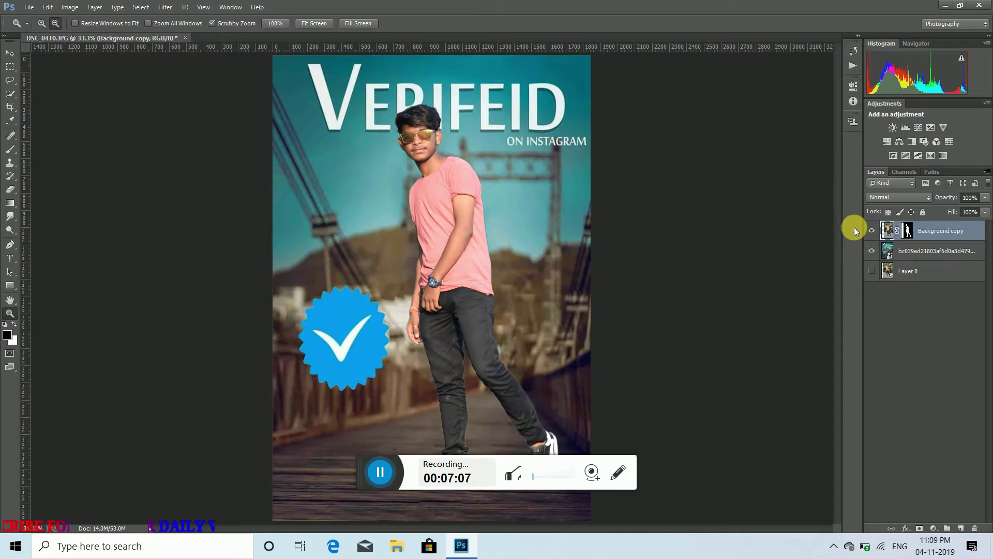
pyautogui.click(936, 251)
pyautogui.click(29, 7)
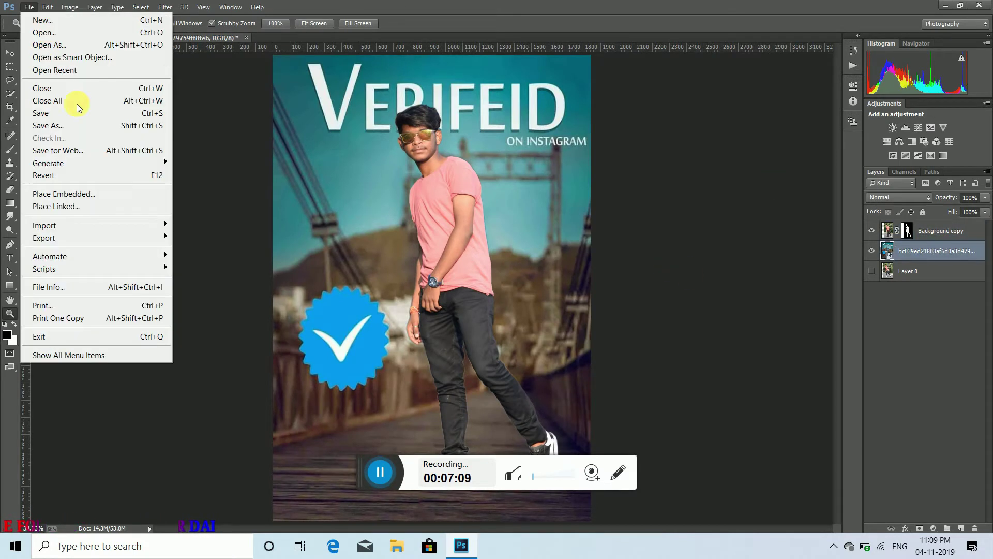
pyautogui.click(98, 193)
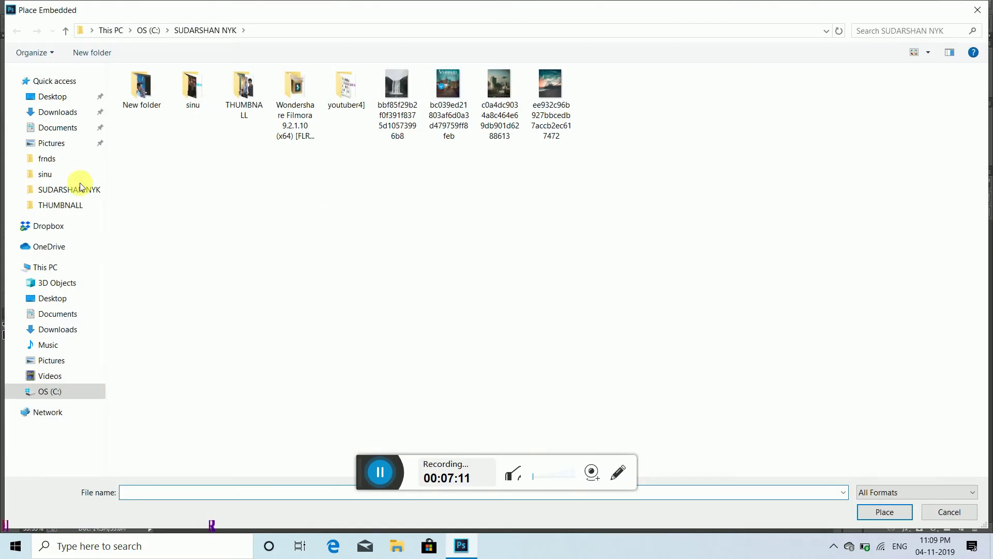
pyautogui.click(46, 174)
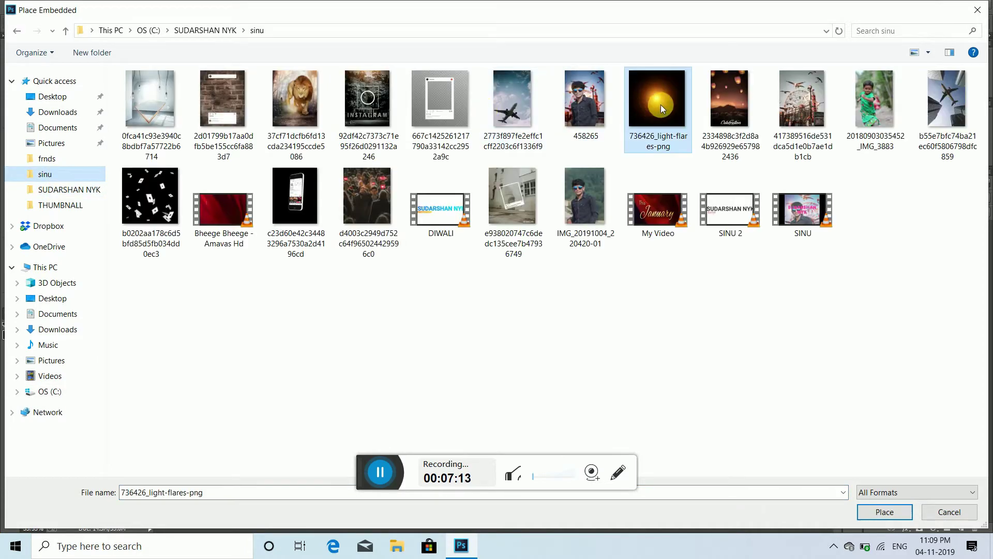
pyautogui.doubleClick(656, 109)
# Position the light flare behind the man's shoulder, blended in Screen mode at 31% opacity, and commit the placement
pyautogui.moveTo(440, 282); pyautogui.dragTo(484, 155)
pyautogui.click(928, 197)
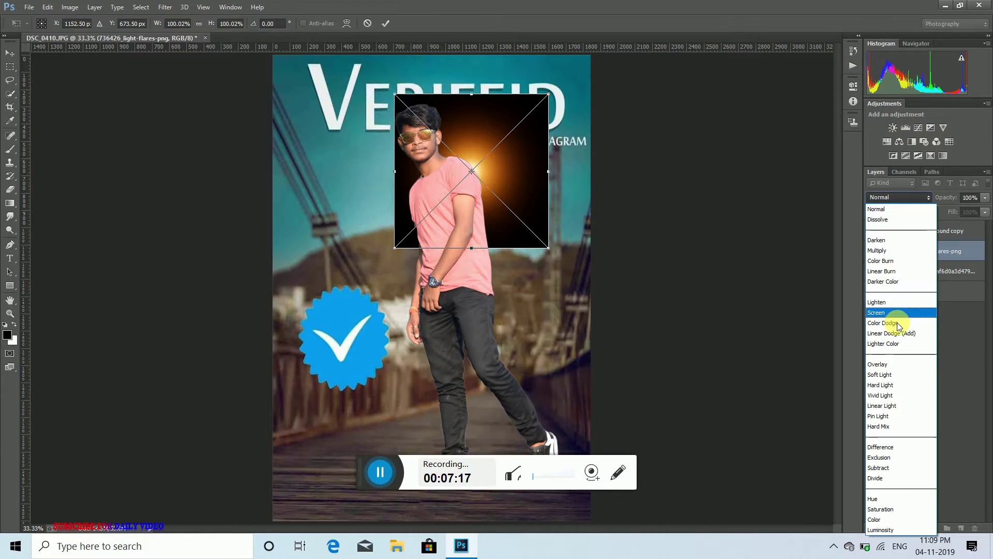
pyautogui.click(900, 312)
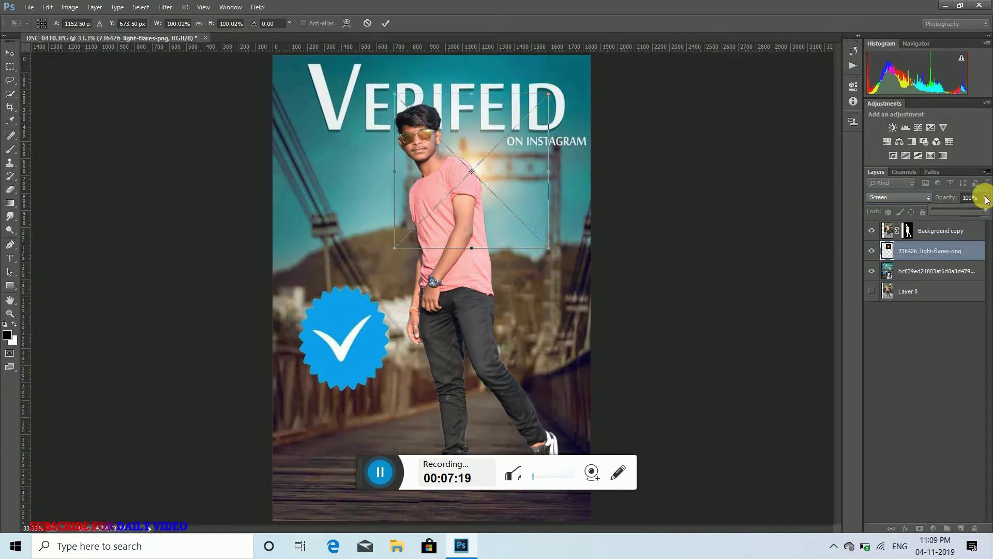
pyautogui.click(985, 198)
pyautogui.moveTo(954, 208); pyautogui.dragTo(944, 210)
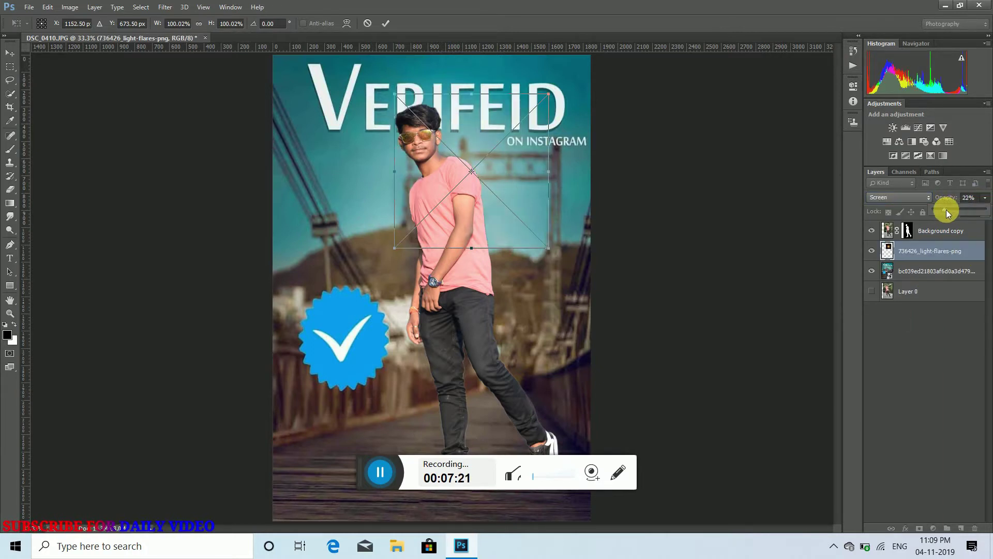
pyautogui.click(949, 209)
pyautogui.moveTo(514, 177); pyautogui.dragTo(499, 146)
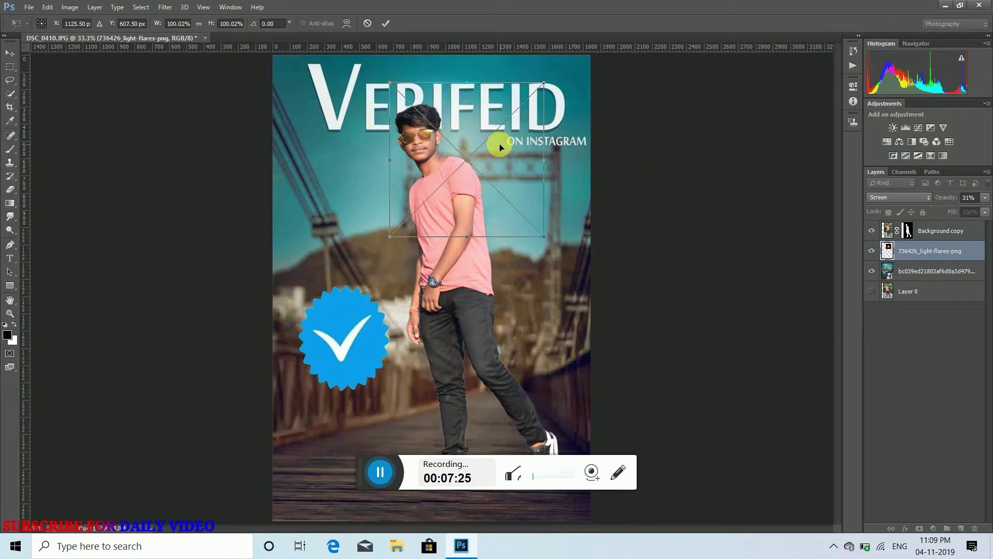
pyautogui.click(386, 23)
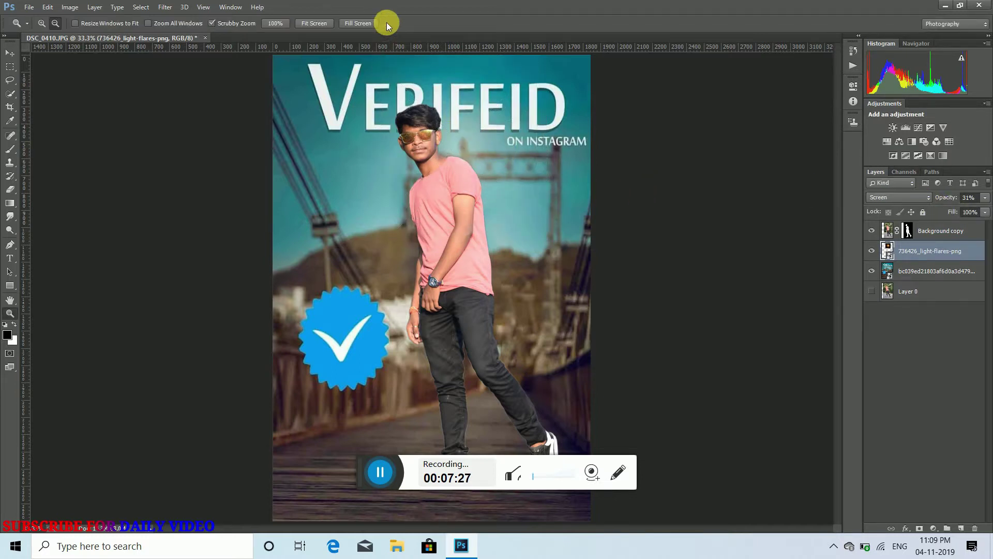
# Duplicate the light flare layer and move the copy down beside the man's upper arm
pyautogui.hotkey('ctrl', 'j')
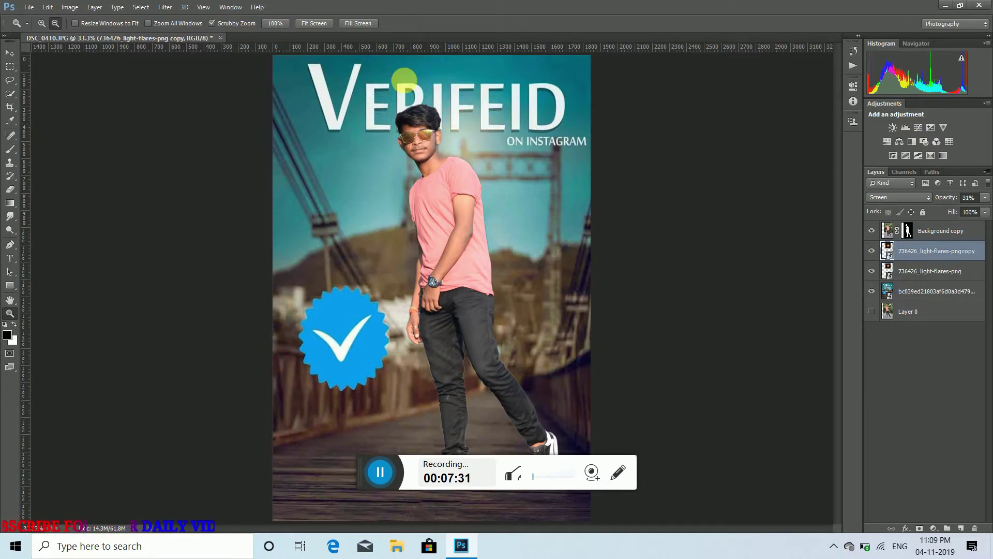
pyautogui.click(9, 56)
pyautogui.moveTo(454, 154); pyautogui.dragTo(495, 201)
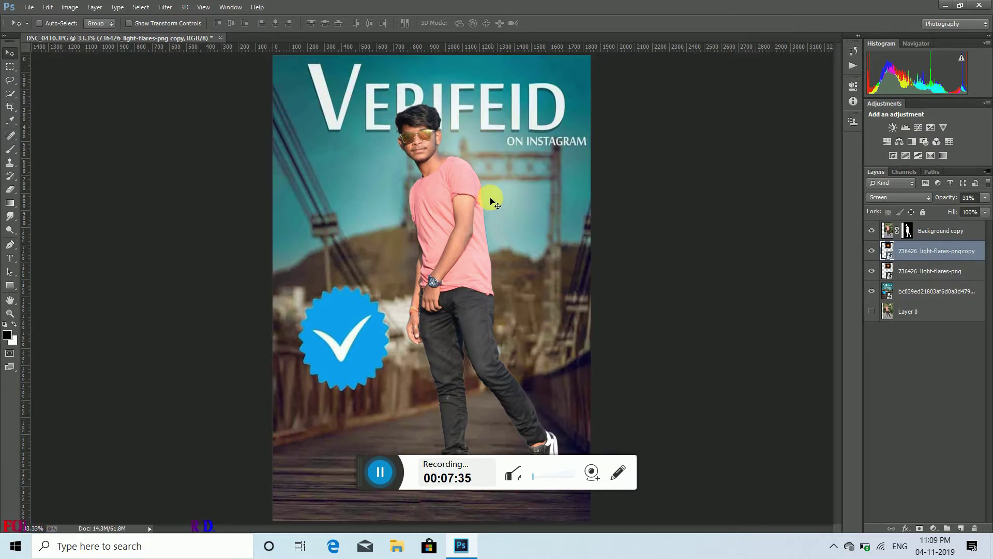
# Add a Selective Color adjustment clipped to the man's cutout layer, lowering Black in the Reds to about -41%
pyautogui.click(928, 231)
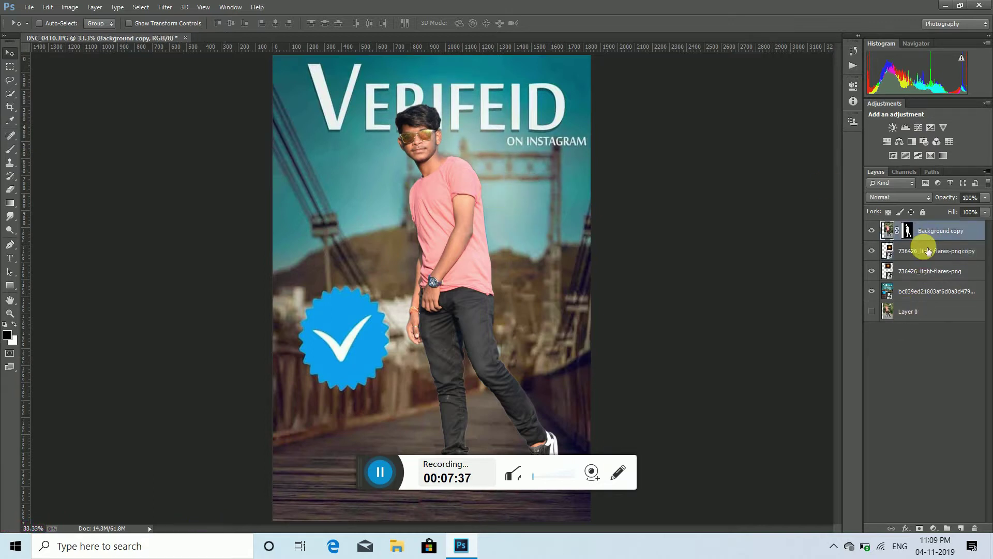
pyautogui.click(934, 528)
pyautogui.click(895, 517)
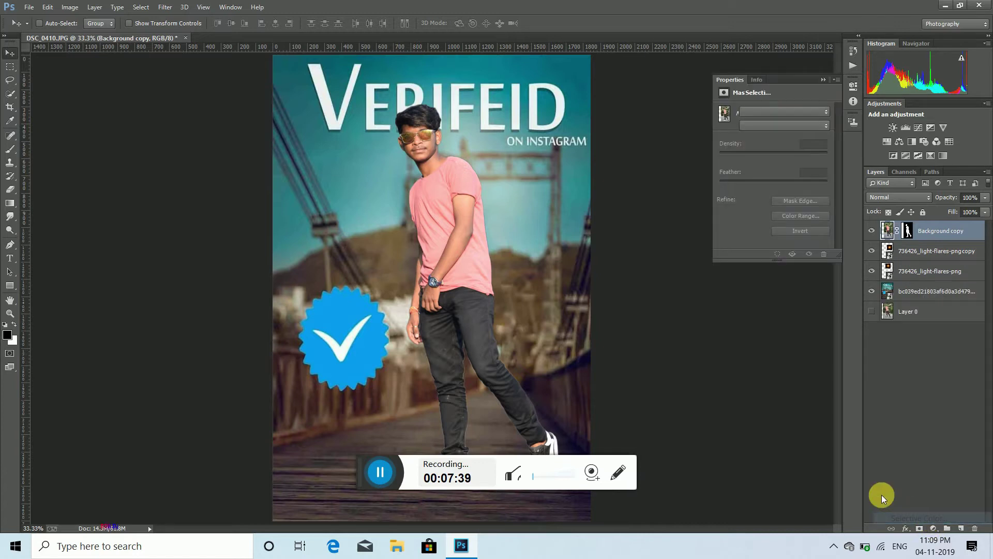
pyautogui.click(766, 254)
pyautogui.moveTo(772, 213); pyautogui.dragTo(765, 215)
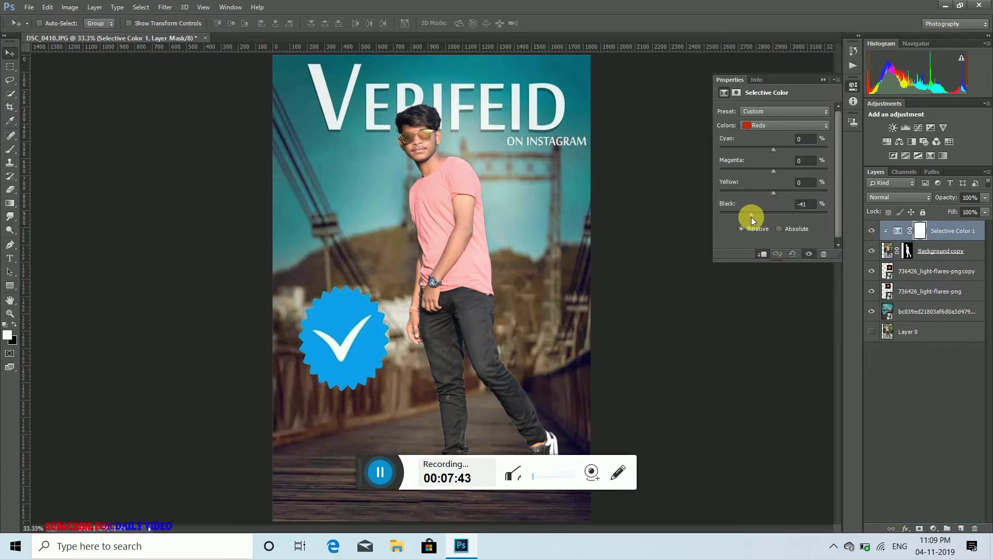
pyautogui.click(822, 79)
# Apply Camera Raw luminance noise reduction to the Selective Color layer's mask and merge that layer down into the man's cutout
pyautogui.click(173, 7)
pyautogui.click(181, 84)
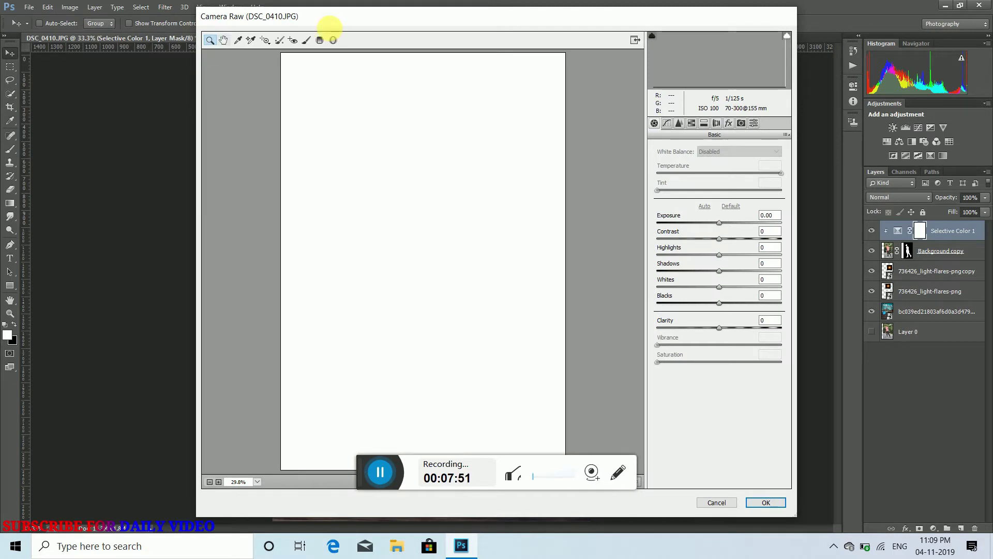
pyautogui.click(680, 124)
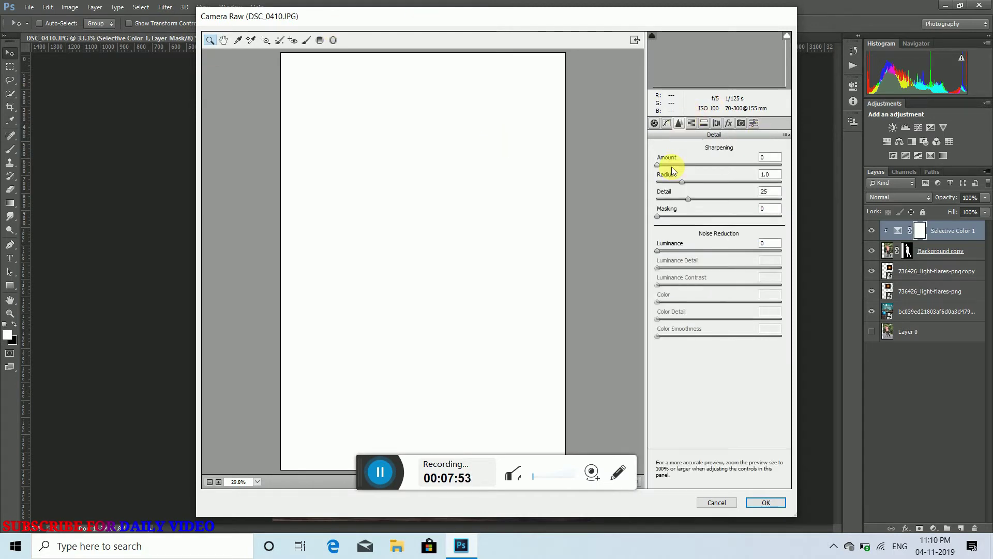
pyautogui.click(675, 250)
pyautogui.click(760, 501)
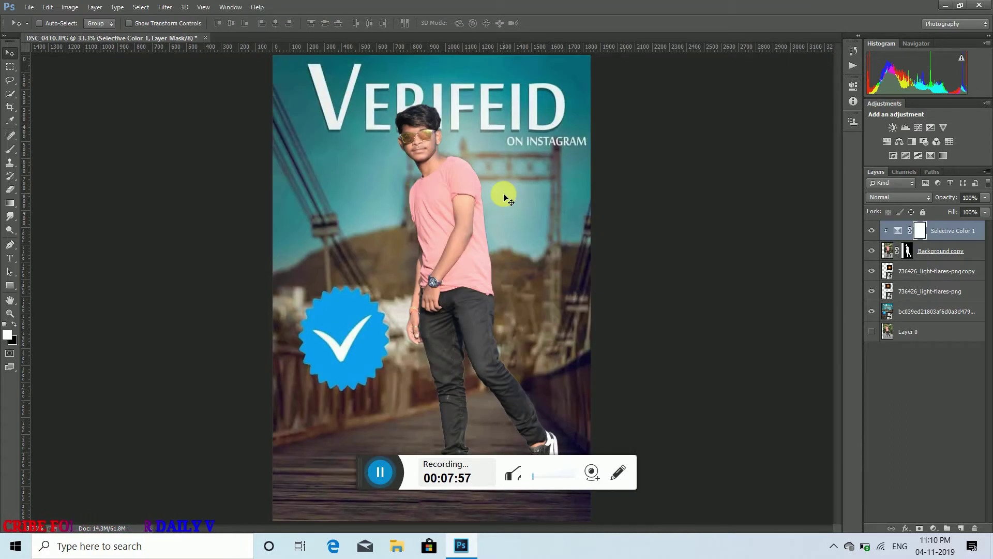
pyautogui.rightClick(941, 231)
pyautogui.click(765, 376)
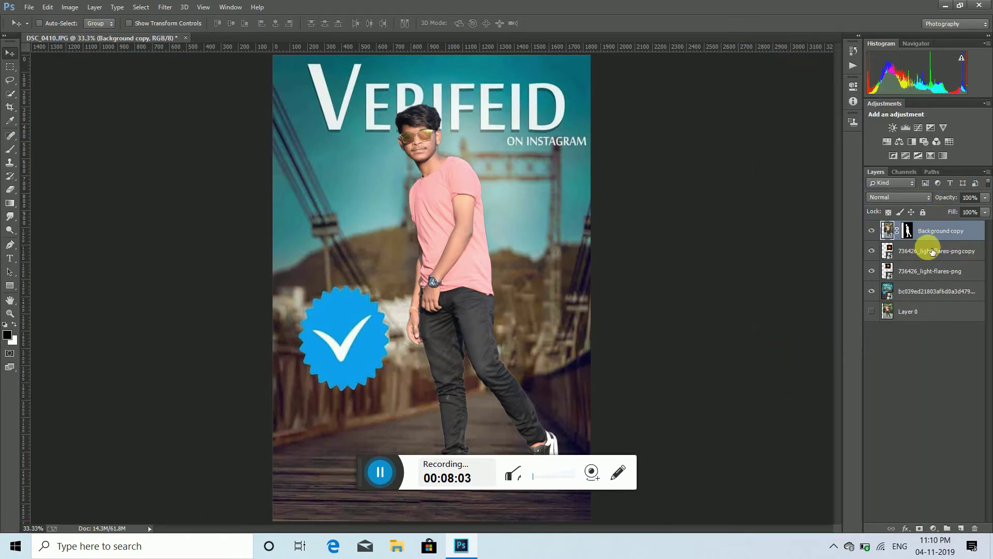
# Darken the background image layer with the Camera Raw Filter, setting Exposure to -0.40 and Contrast to -12
pyautogui.doubleClick(926, 291)
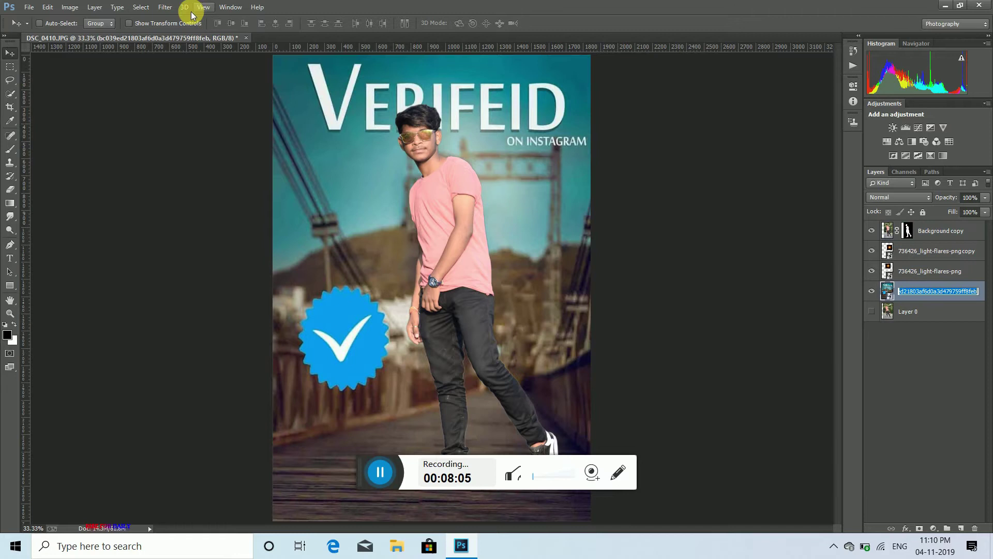
pyautogui.click(162, 11)
pyautogui.click(162, 9)
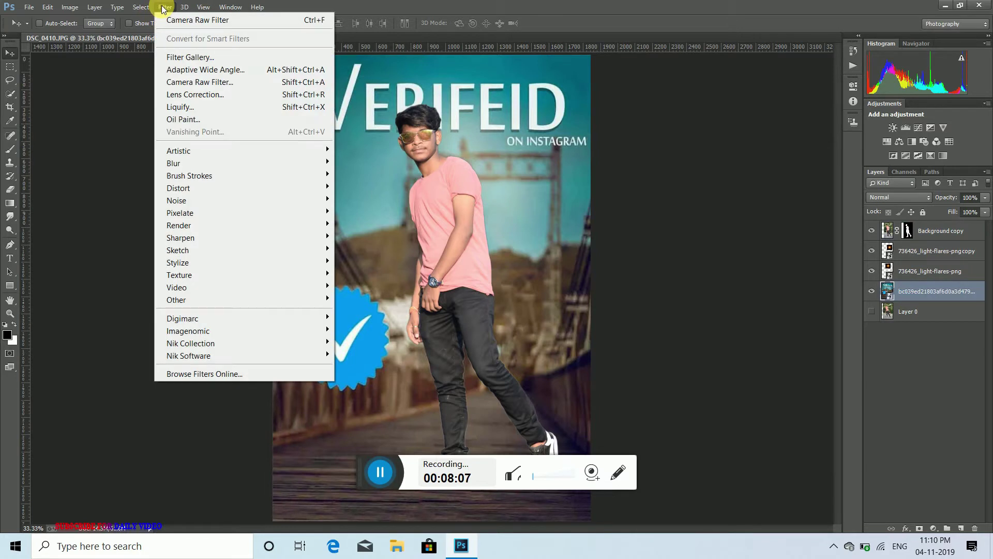
pyautogui.click(226, 84)
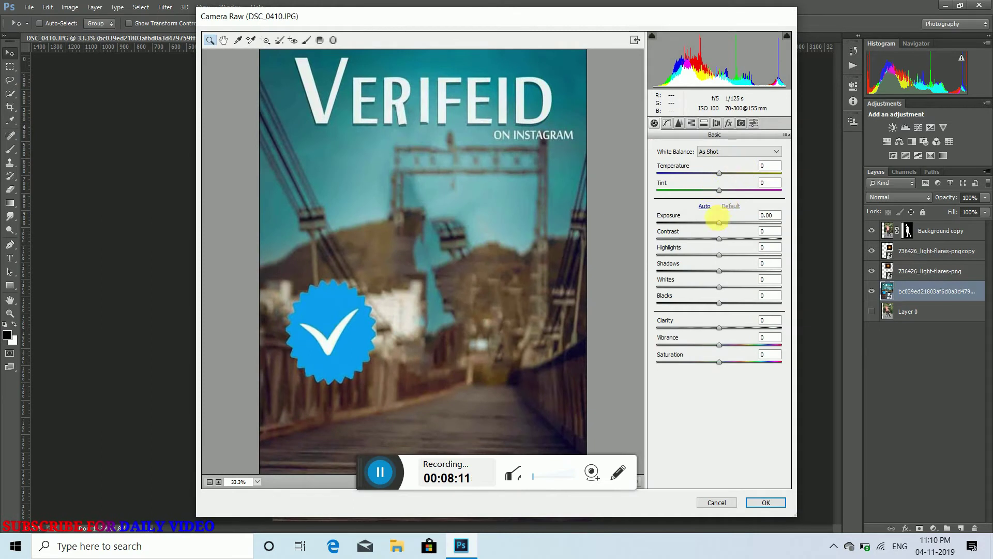
pyautogui.moveTo(721, 227); pyautogui.dragTo(712, 237)
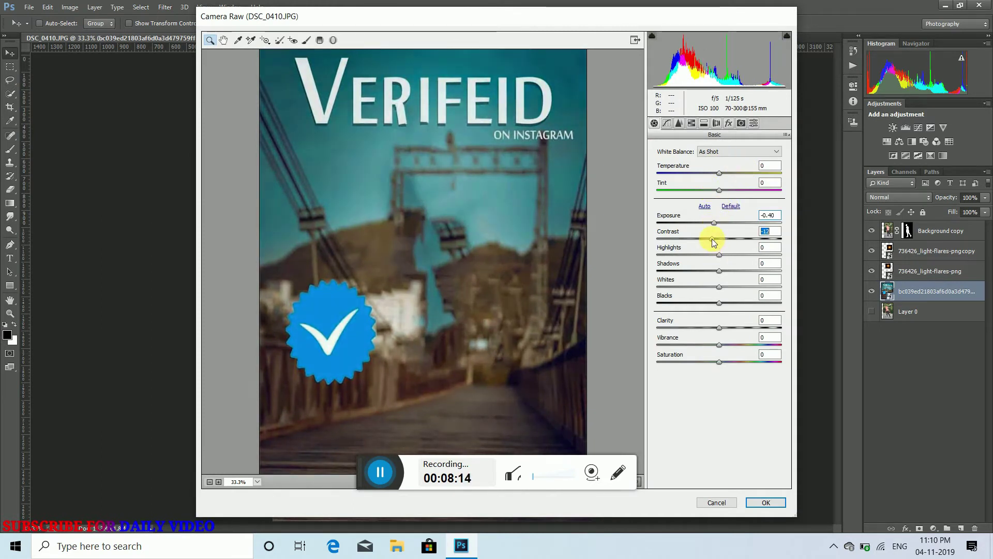
# Shift the background's hues in Camera Raw, with Aquas at -19 and Blues at -30, and apply the filter
pyautogui.click(703, 124)
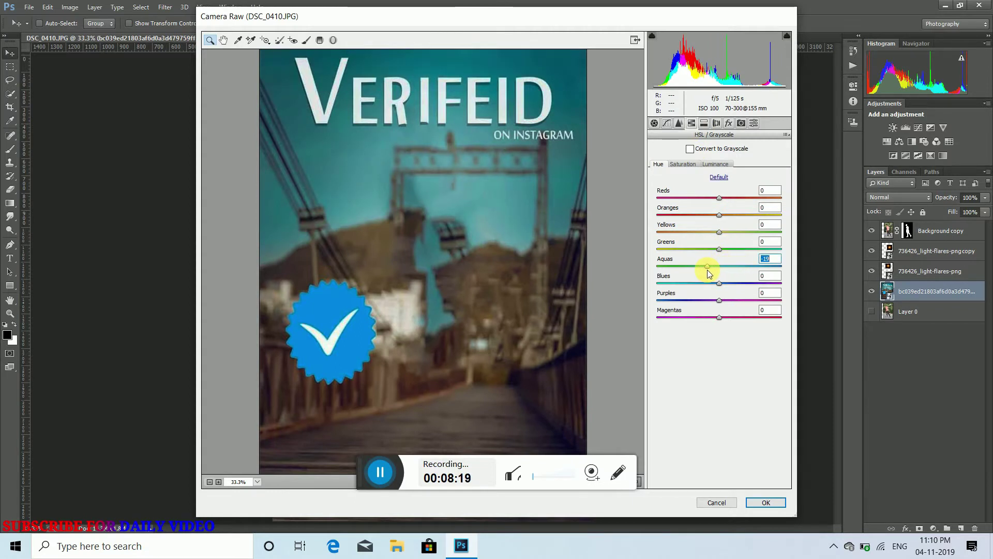
pyautogui.moveTo(719, 283); pyautogui.dragTo(701, 283)
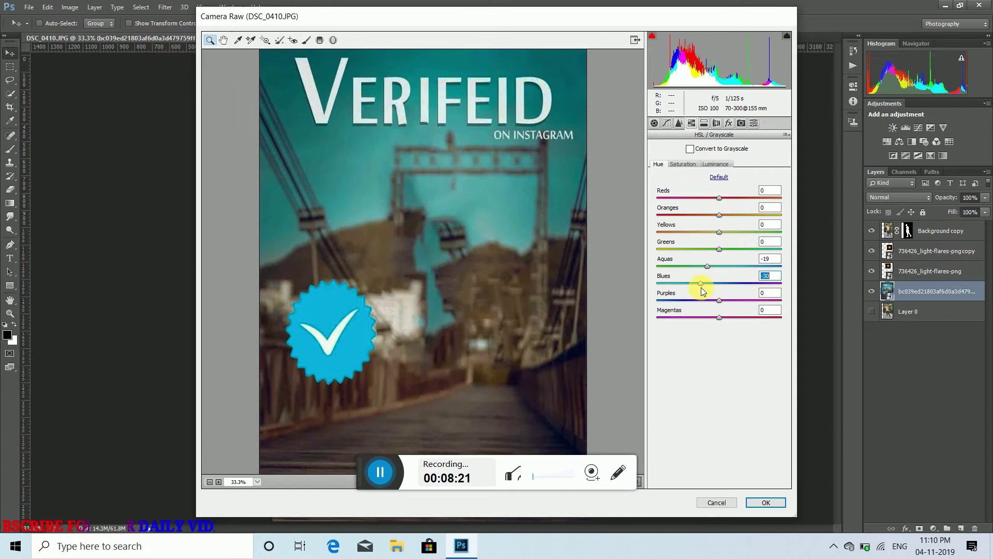
pyautogui.click(766, 502)
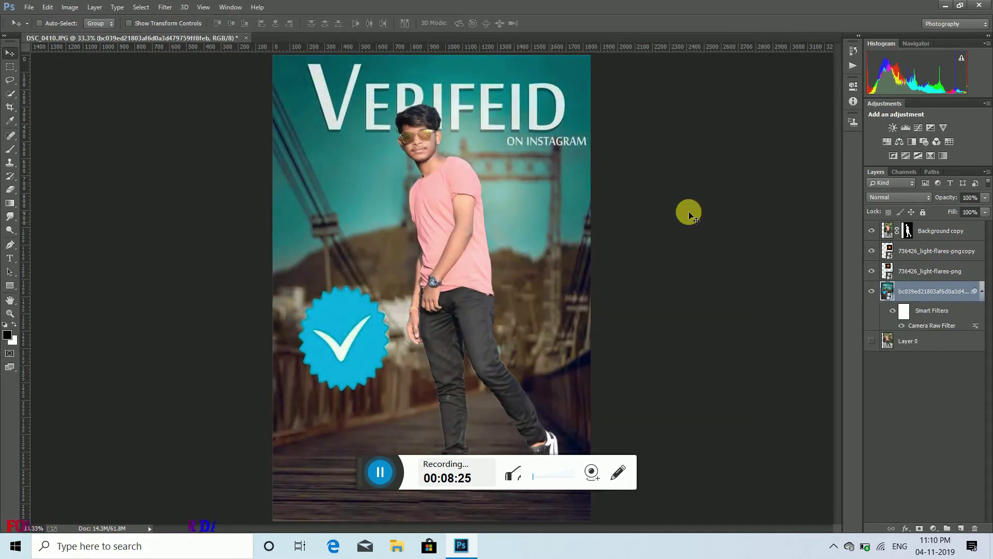
# Merge all visible layers into the man's cutout layer
pyautogui.click(938, 229)
pyautogui.rightClick(946, 226)
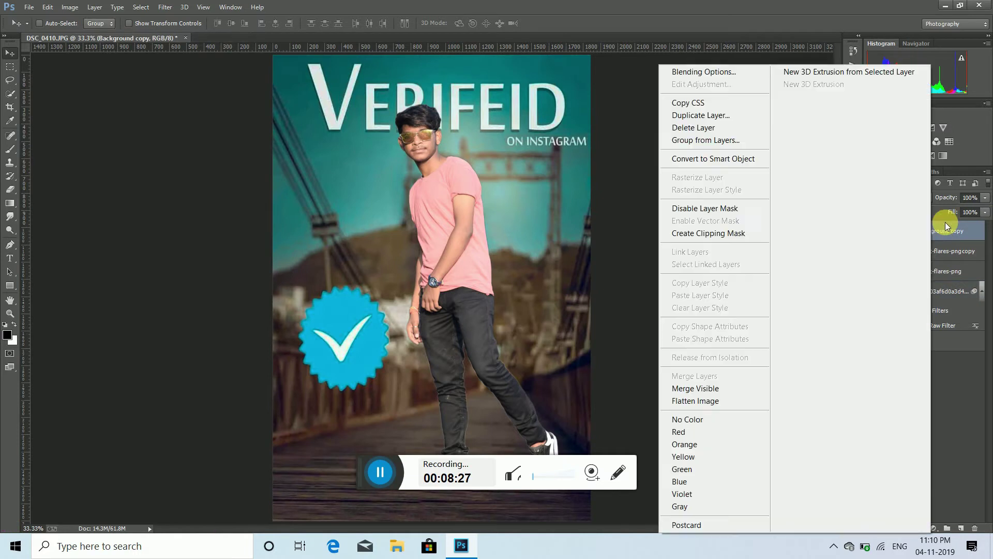
pyautogui.click(721, 386)
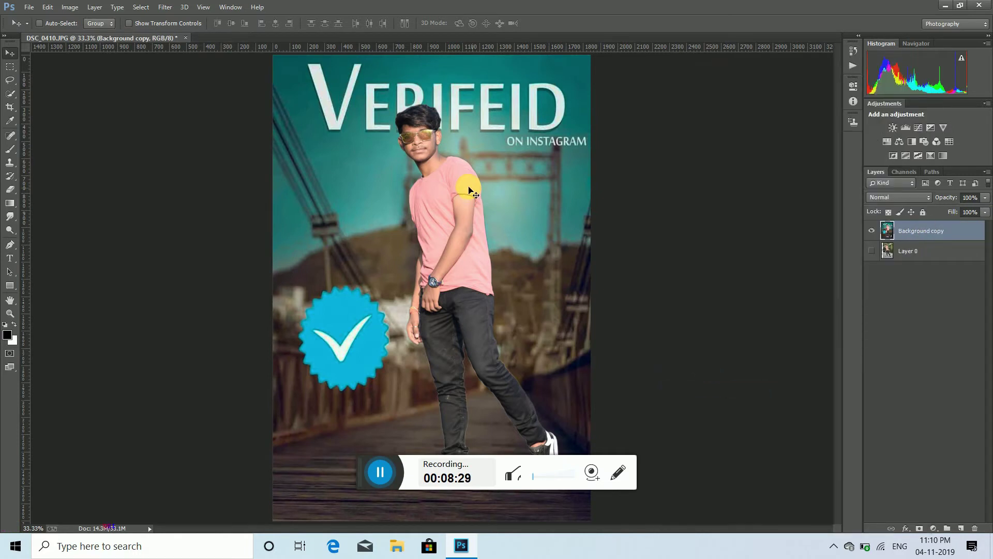
# Darken the merged image with the Camera Raw Filter, setting Exposure to -0.35 and Contrast to -19 and slightly lowering Highlights
pyautogui.click(165, 7)
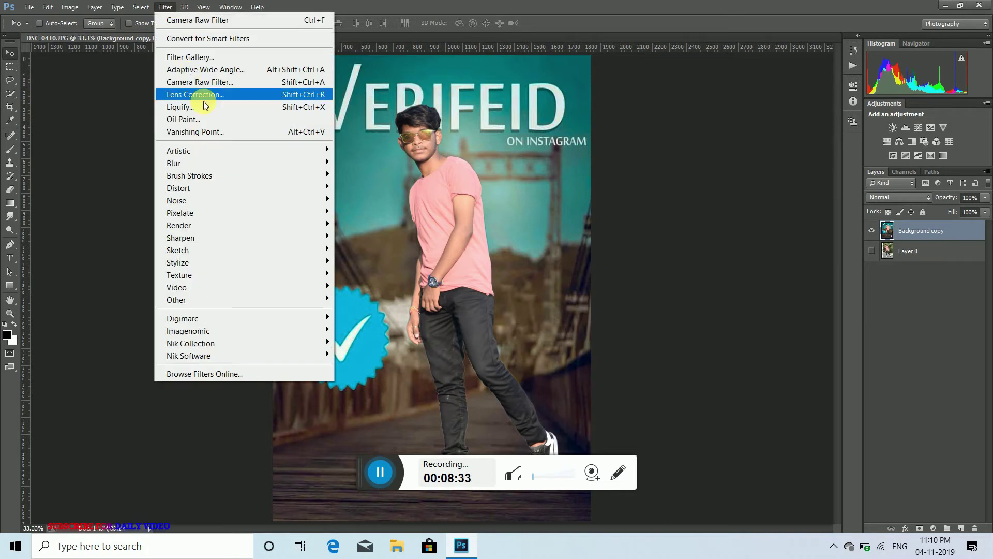
pyautogui.click(228, 85)
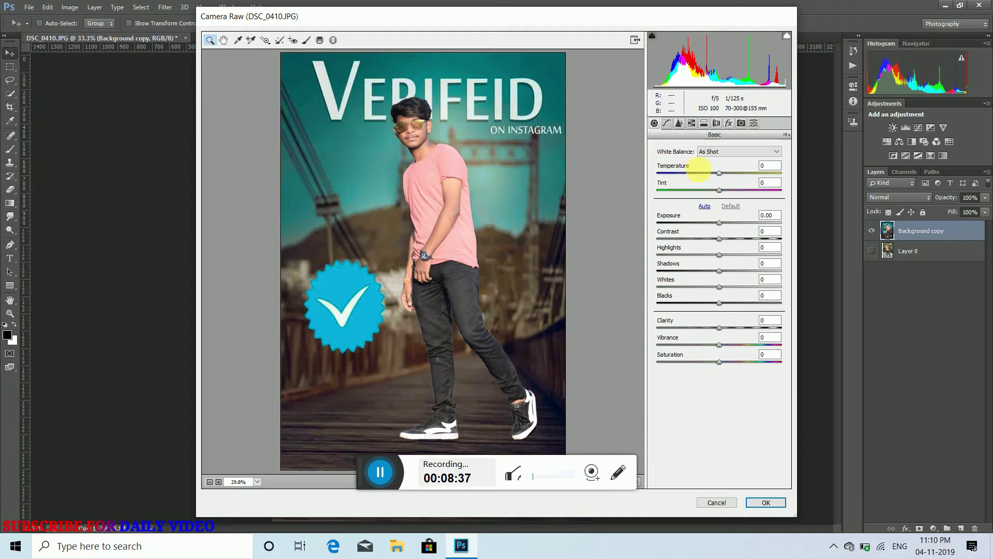
pyautogui.moveTo(719, 222); pyautogui.dragTo(716, 222)
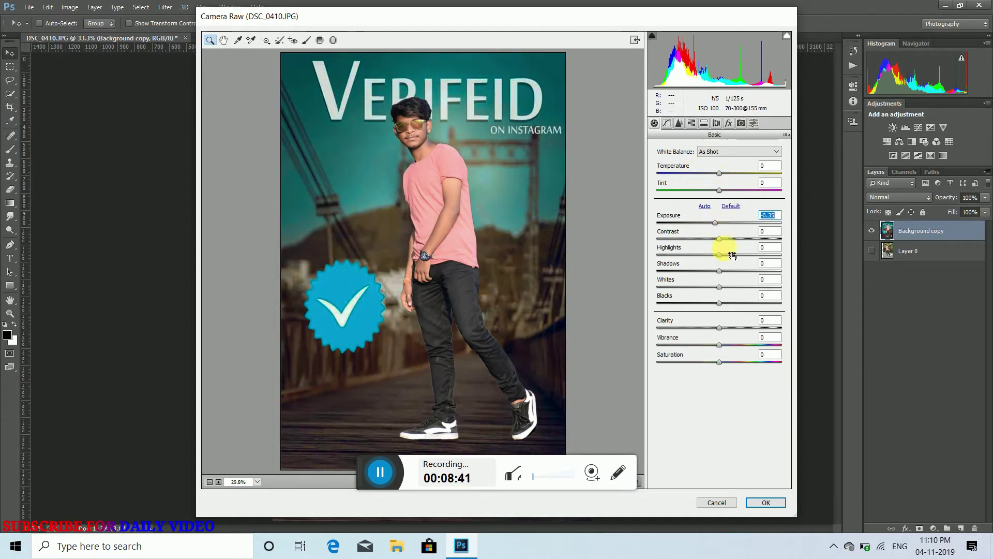
pyautogui.moveTo(719, 239)
pyautogui.mouseDown()
pyautogui.moveTo(728, 238)
pyautogui.moveTo(714, 243)
pyautogui.mouseUp()
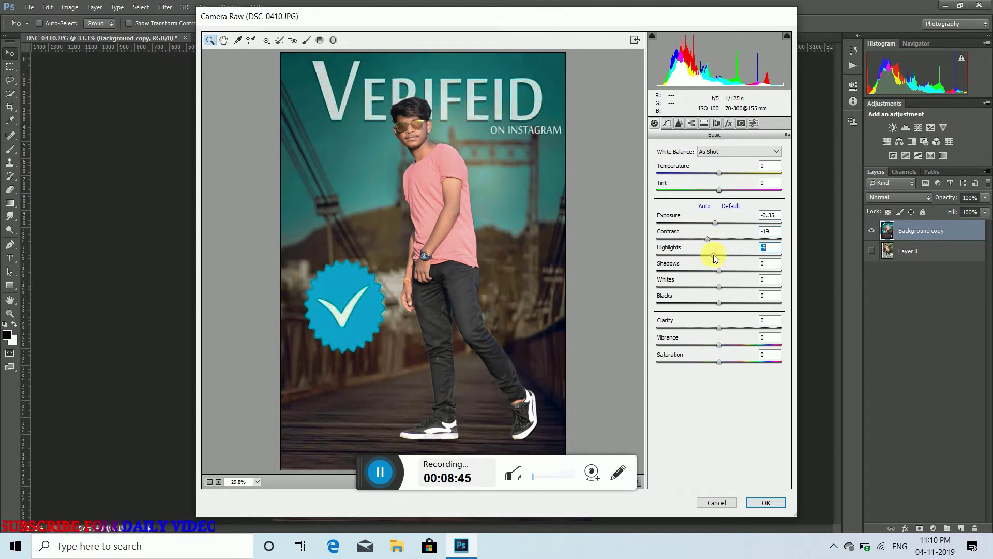
# Shift the merged image's hues in Camera Raw, setting Reds to -100 and Oranges to -8
pyautogui.click(691, 123)
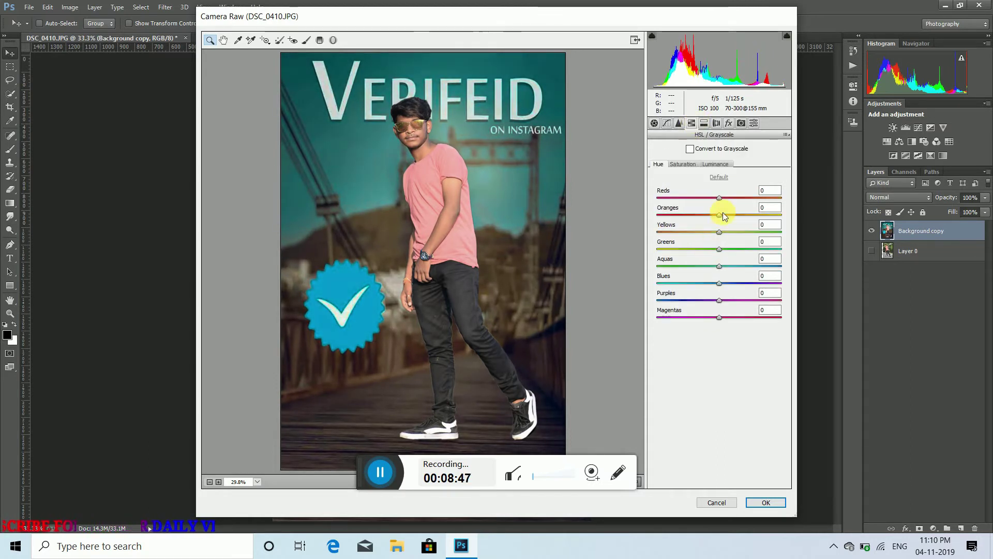
pyautogui.moveTo(719, 215); pyautogui.dragTo(765, 221)
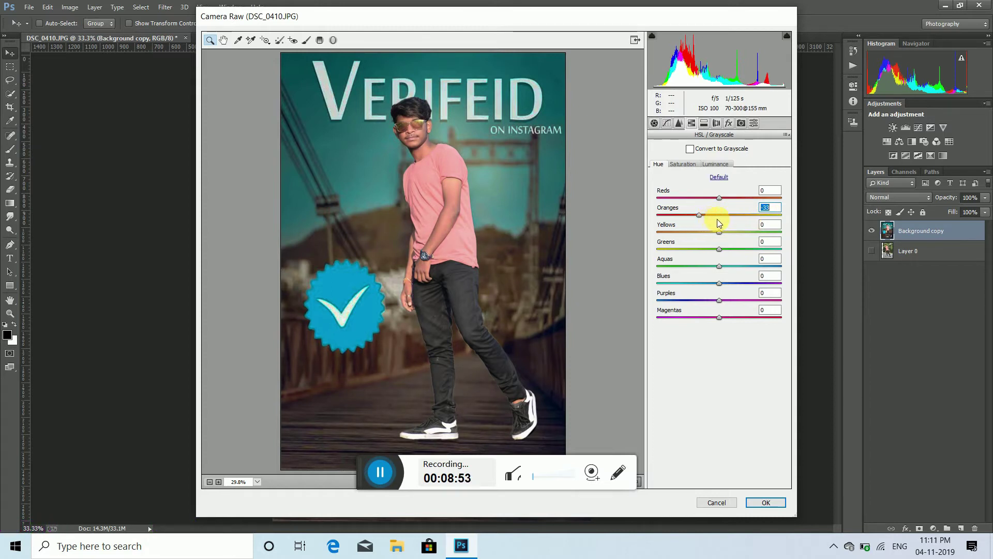
pyautogui.moveTo(700, 215)
pyautogui.mouseDown()
pyautogui.moveTo(716, 217)
pyautogui.moveTo(697, 199)
pyautogui.mouseUp()
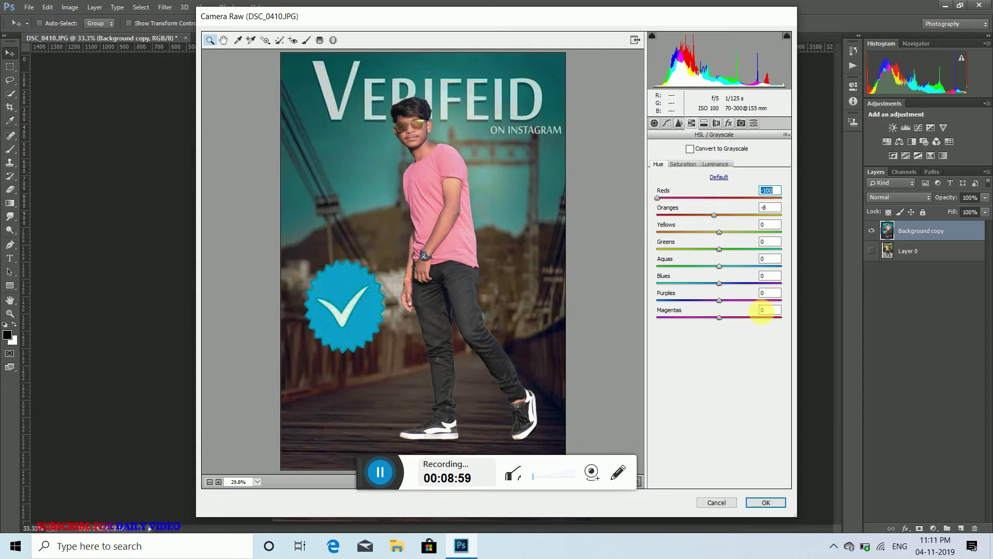
# Add a post-crop vignette with Amount -22, Feather 100 and Midpoint about 38, and apply the Camera Raw filter
pyautogui.click(728, 124)
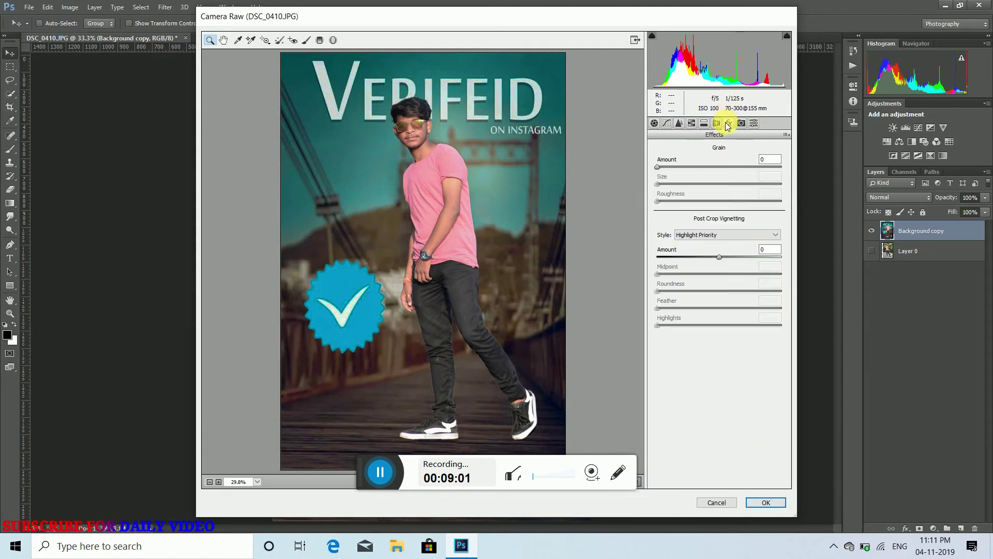
pyautogui.click(706, 257)
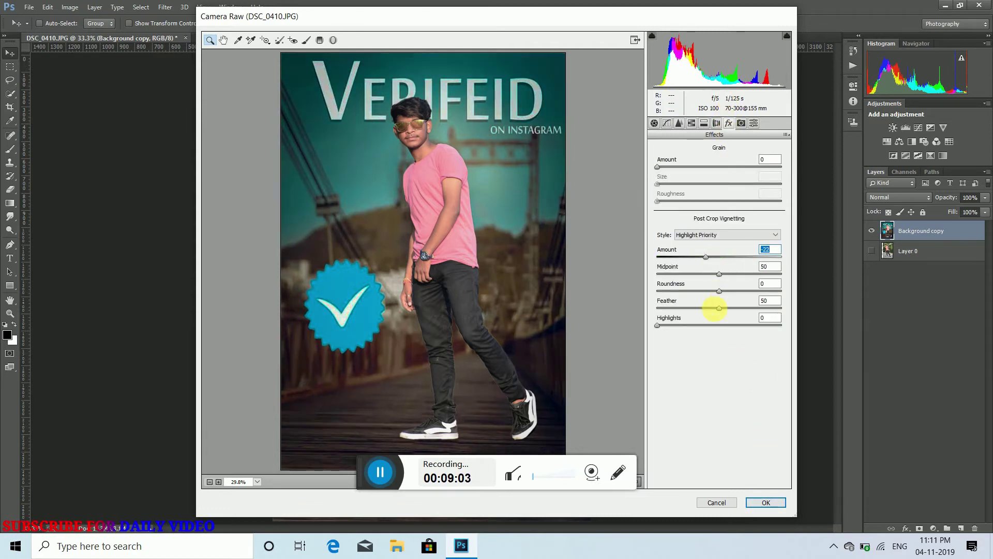
pyautogui.moveTo(731, 311); pyautogui.dragTo(787, 319)
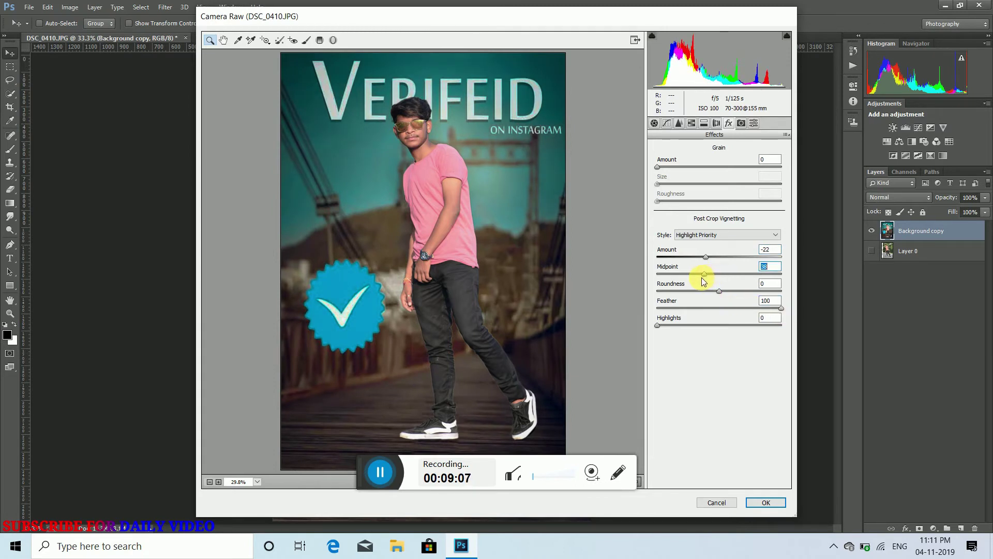
pyautogui.click(765, 502)
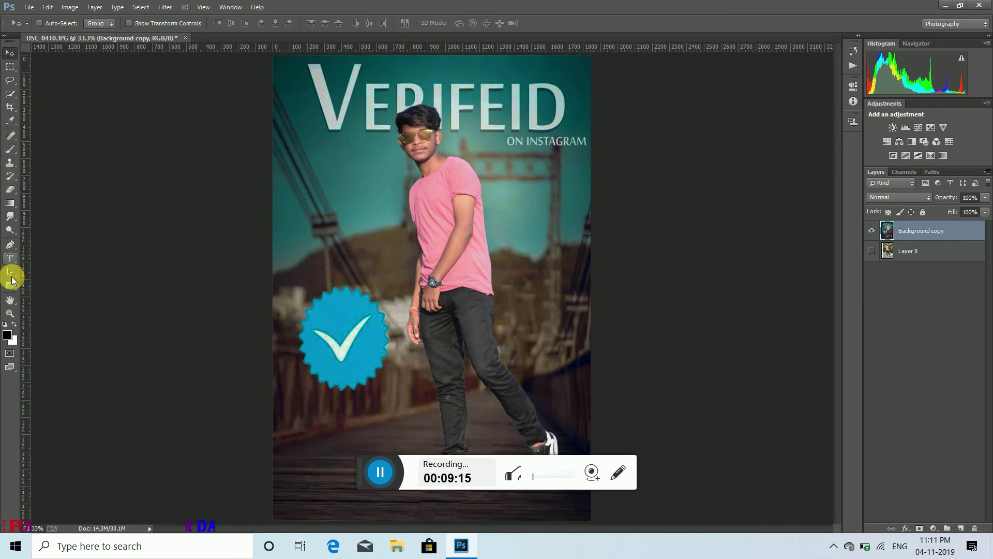
# Smudge the outer edges of the man's hair at 50% strength to blend them into the background
pyautogui.click(10, 313)
pyautogui.click(42, 23)
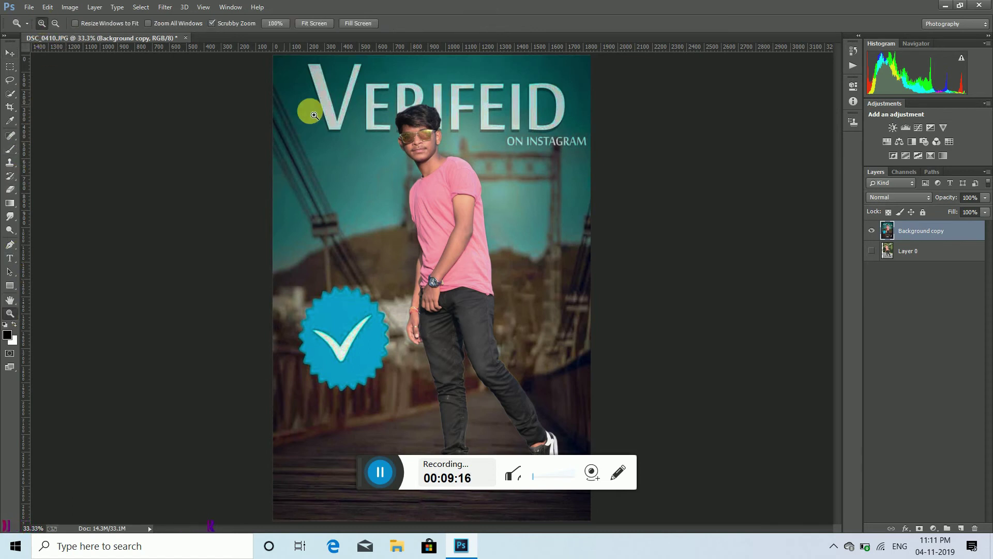
pyautogui.click(429, 109)
pyautogui.click(412, 107)
pyautogui.click(395, 104)
pyautogui.click(368, 121)
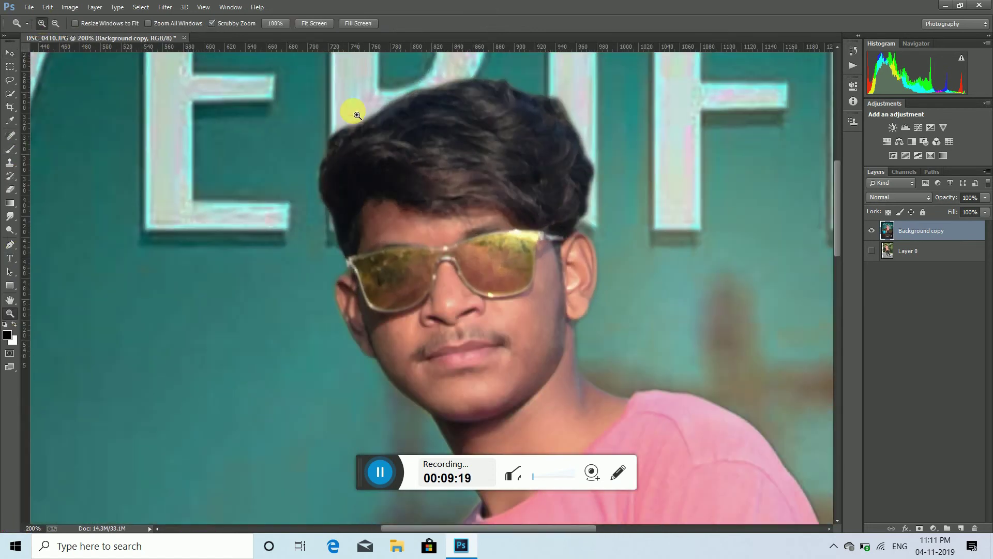
pyautogui.click(10, 216)
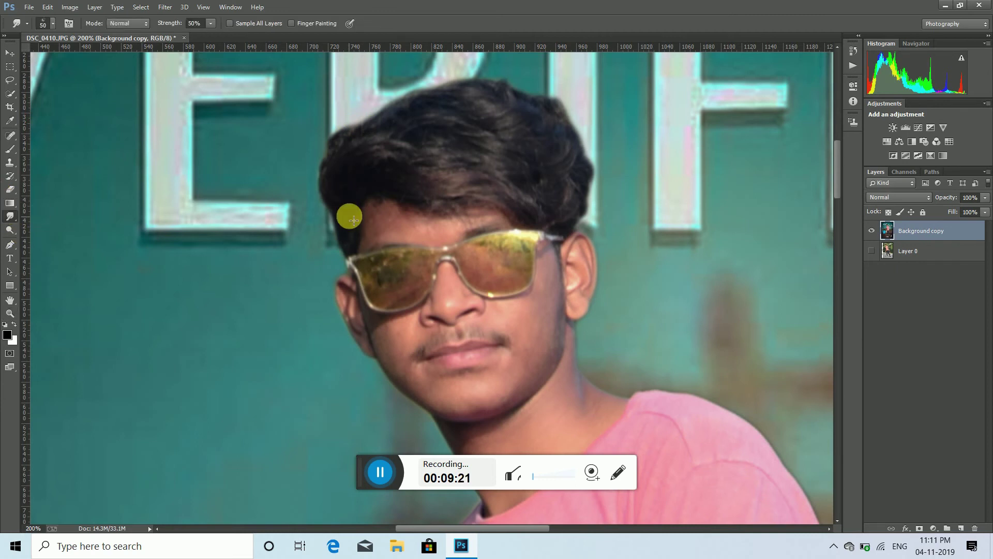
pyautogui.moveTo(345, 250)
pyautogui.mouseDown()
pyautogui.moveTo(342, 211)
pyautogui.moveTo(319, 194)
pyautogui.moveTo(319, 153)
pyautogui.moveTo(329, 180)
pyautogui.moveTo(318, 157)
pyautogui.moveTo(331, 131)
pyautogui.moveTo(330, 175)
pyautogui.moveTo(351, 108)
pyautogui.moveTo(353, 149)
pyautogui.moveTo(391, 96)
pyautogui.moveTo(394, 115)
pyautogui.moveTo(378, 127)
pyautogui.moveTo(418, 102)
pyautogui.moveTo(389, 124)
pyautogui.moveTo(395, 103)
pyautogui.moveTo(424, 101)
pyautogui.moveTo(421, 113)
pyautogui.moveTo(455, 80)
pyautogui.moveTo(440, 101)
pyautogui.moveTo(509, 76)
pyautogui.moveTo(504, 91)
pyautogui.moveTo(545, 96)
pyautogui.moveTo(529, 113)
pyautogui.moveTo(577, 100)
pyautogui.moveTo(566, 131)
pyautogui.moveTo(589, 139)
pyautogui.moveTo(579, 167)
pyautogui.moveTo(597, 216)
pyautogui.mouseUp()
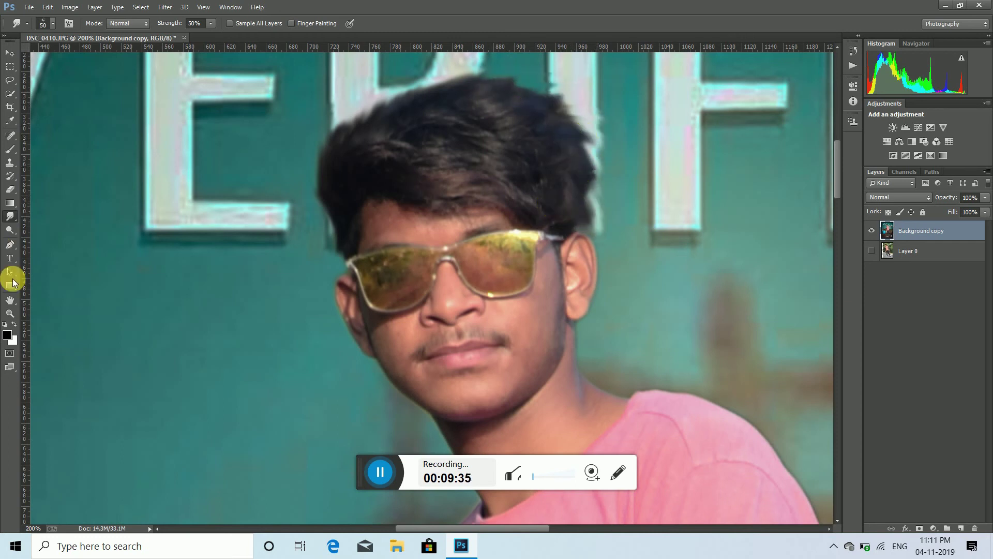
pyautogui.click(10, 313)
pyautogui.click(55, 25)
pyautogui.click(425, 221)
pyautogui.click(510, 259)
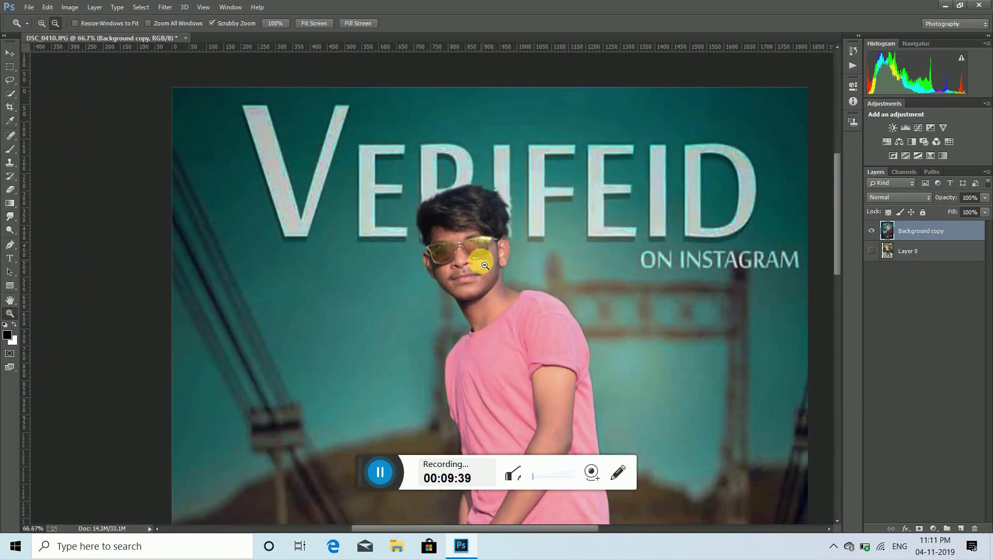
pyautogui.click(484, 264)
pyautogui.click(476, 305)
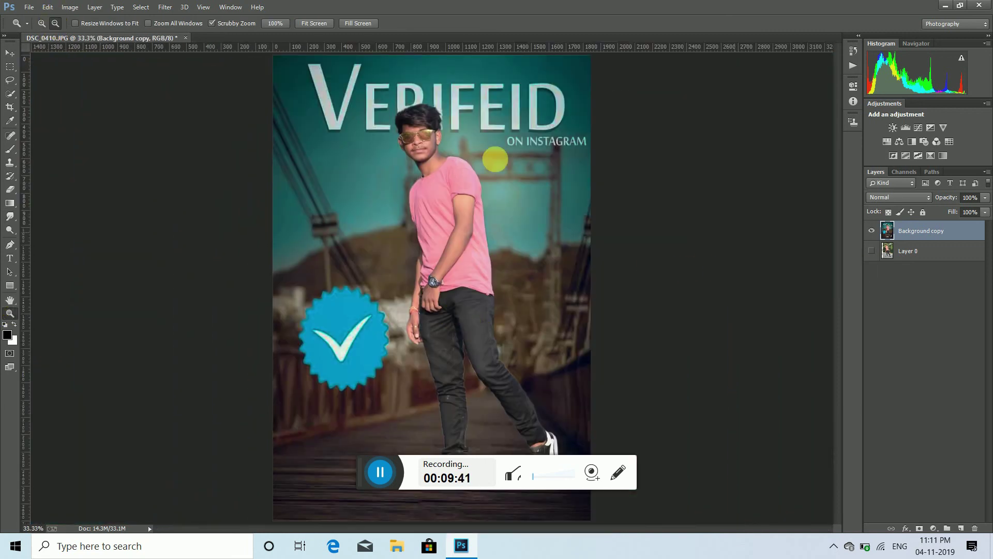
pyautogui.click(28, 8)
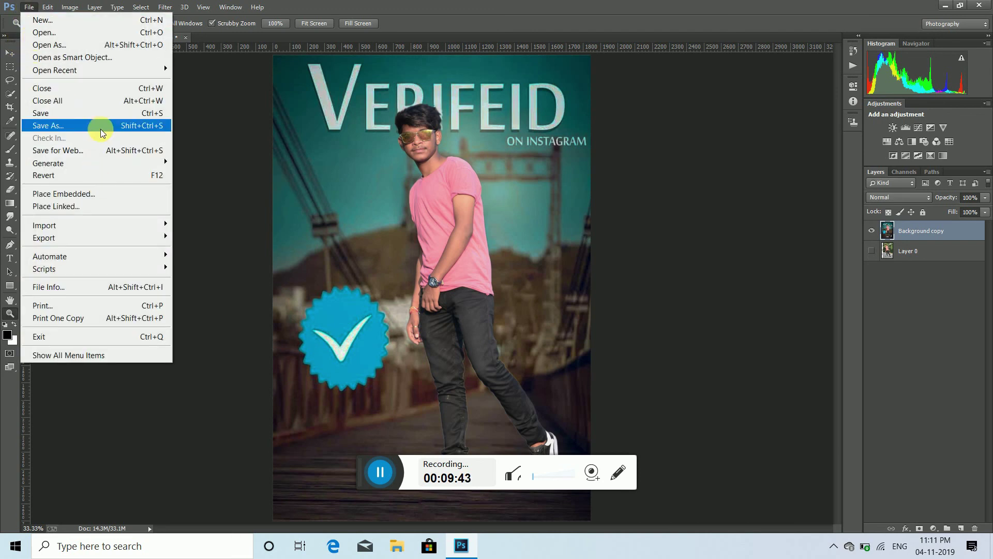
pyautogui.click(380, 471)
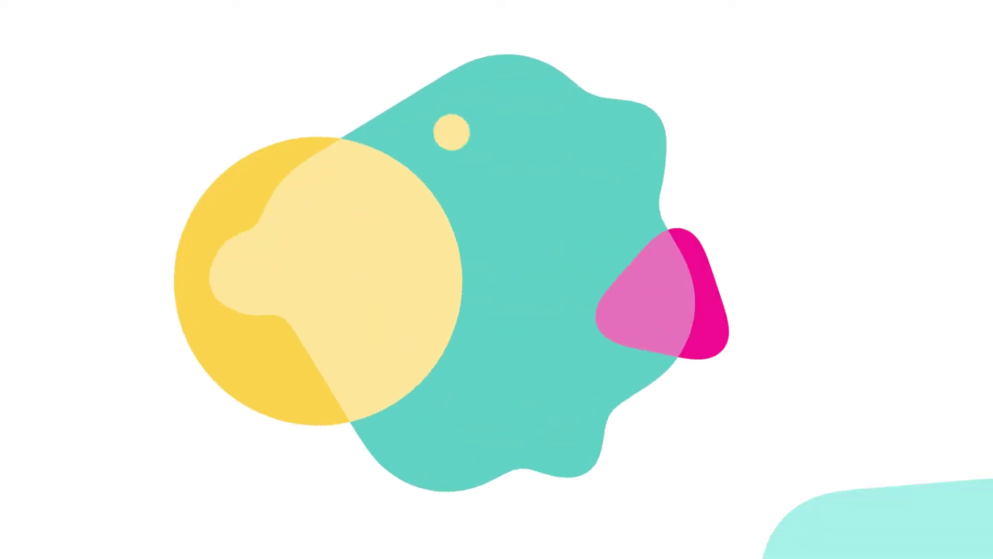